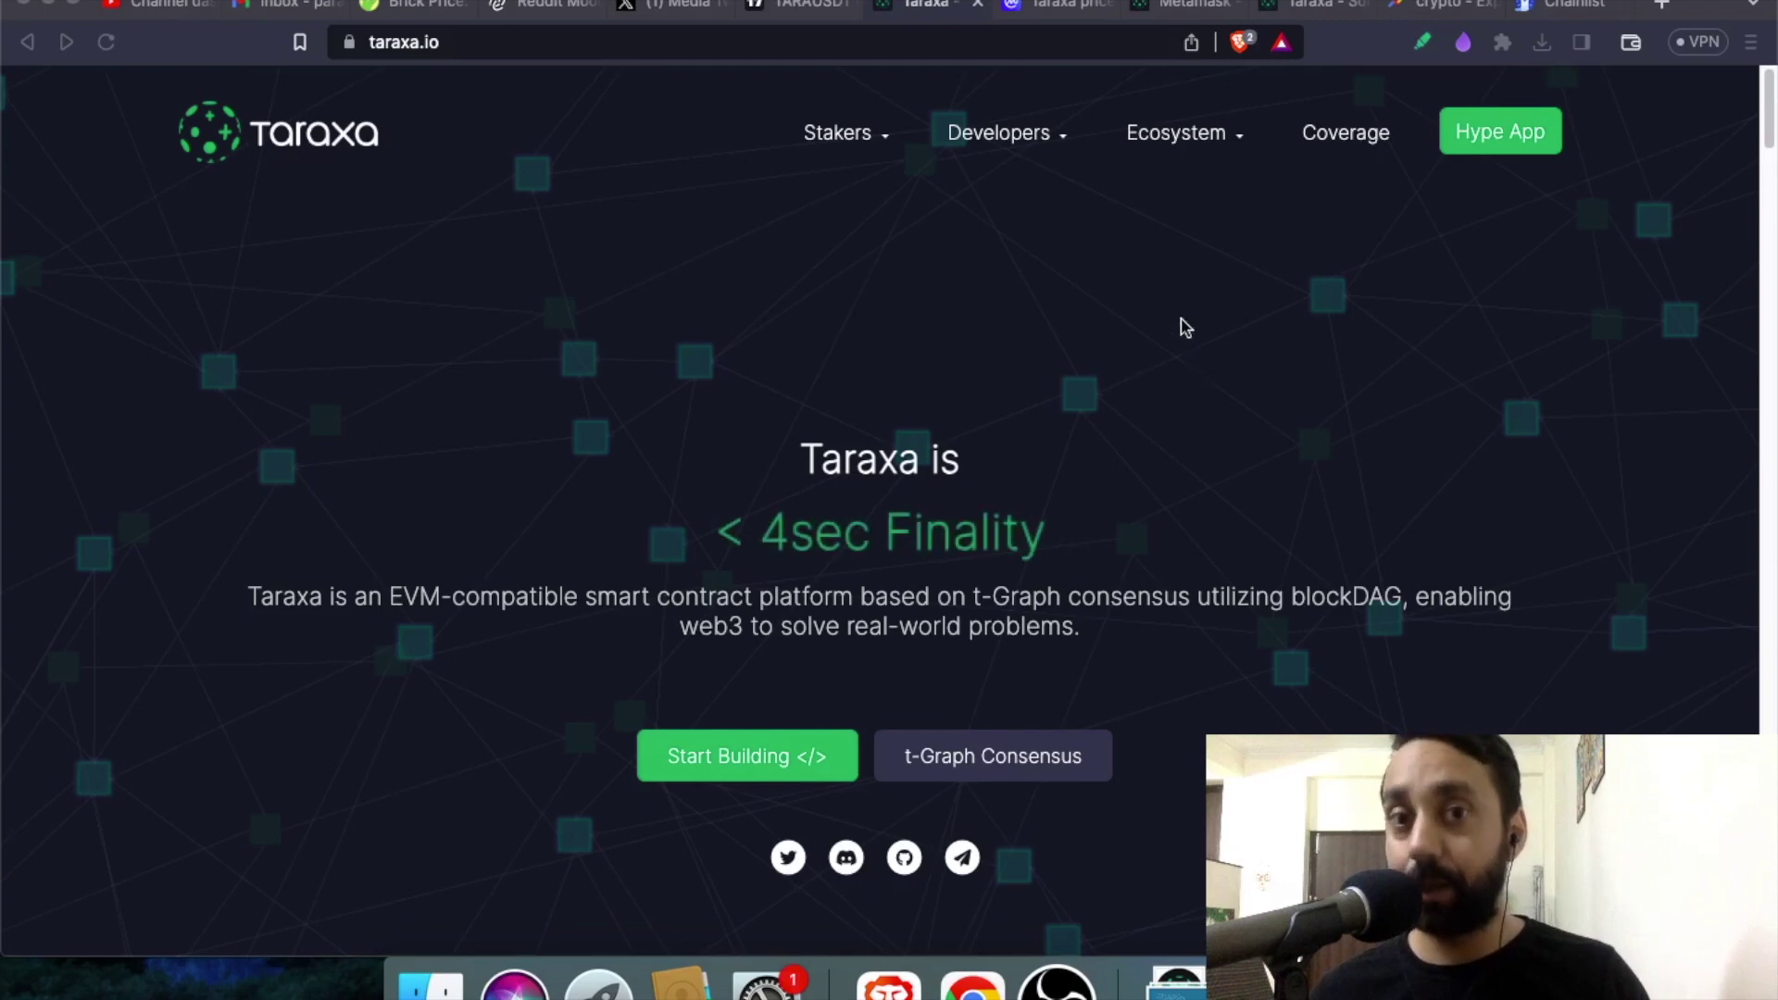
# Step: Zoom the TARAUSDT chart into TARA's recent price spike, then return to the Taraxa home page
pyautogui.click(797, 9)
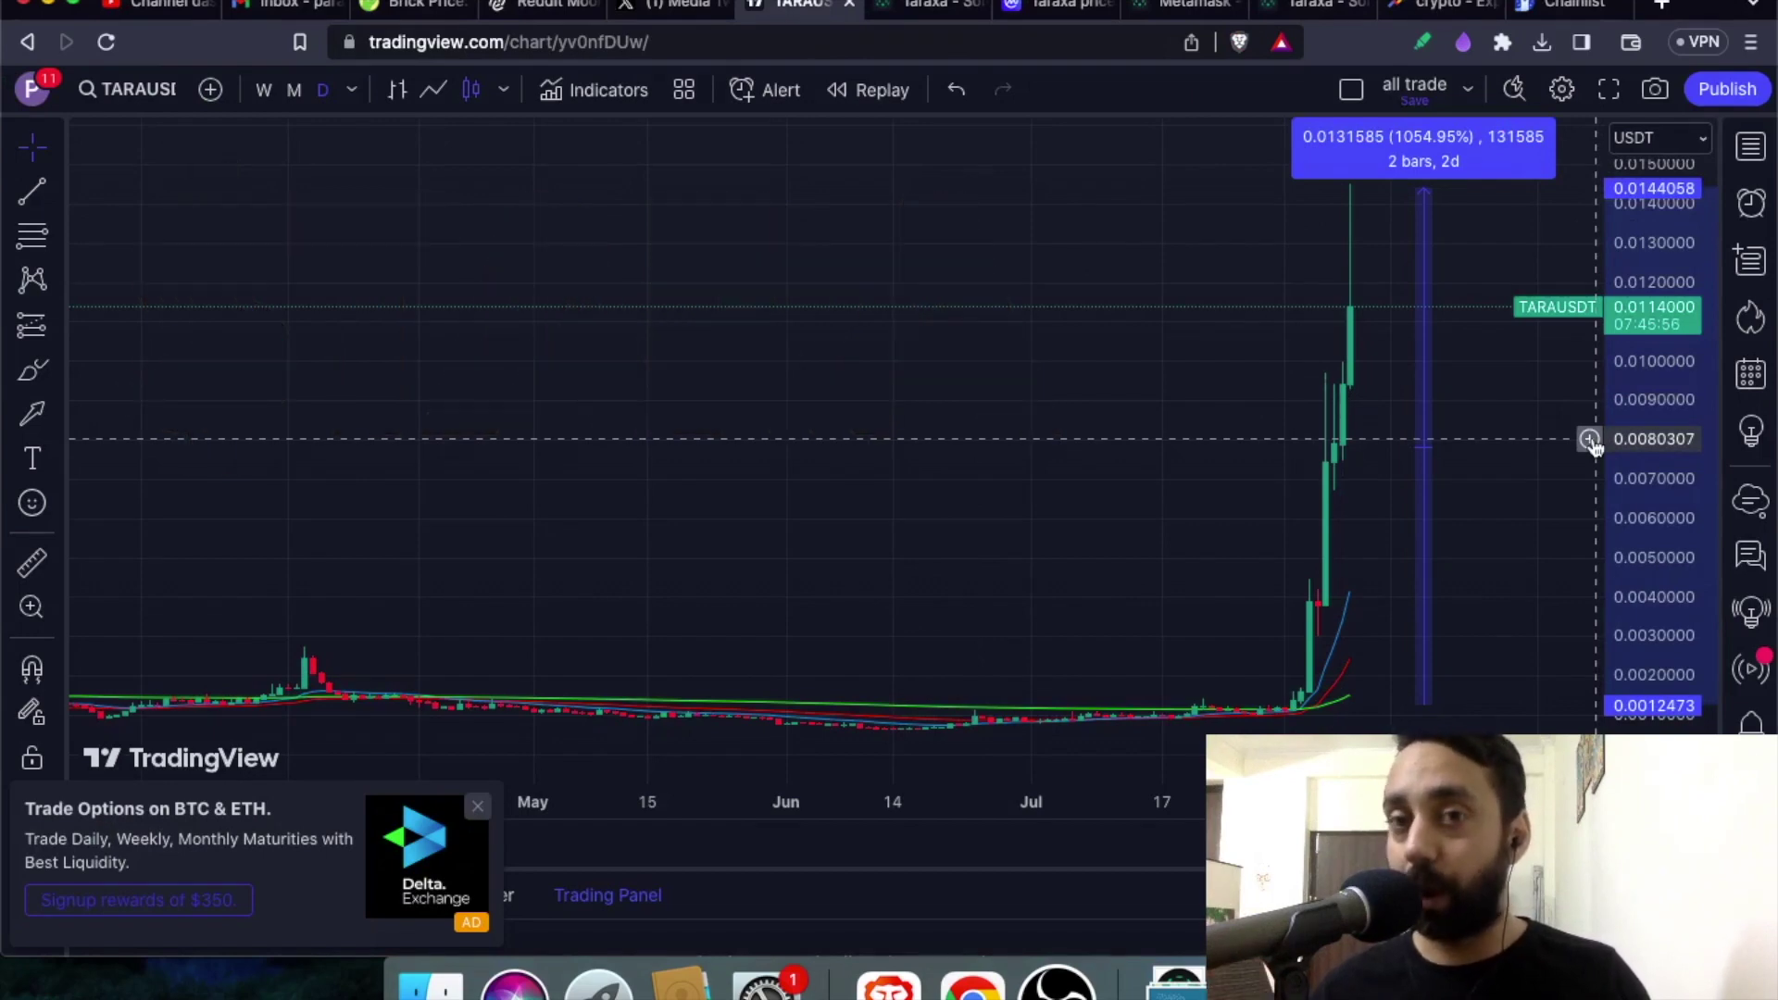
pyautogui.scroll(3, 1349, 399)
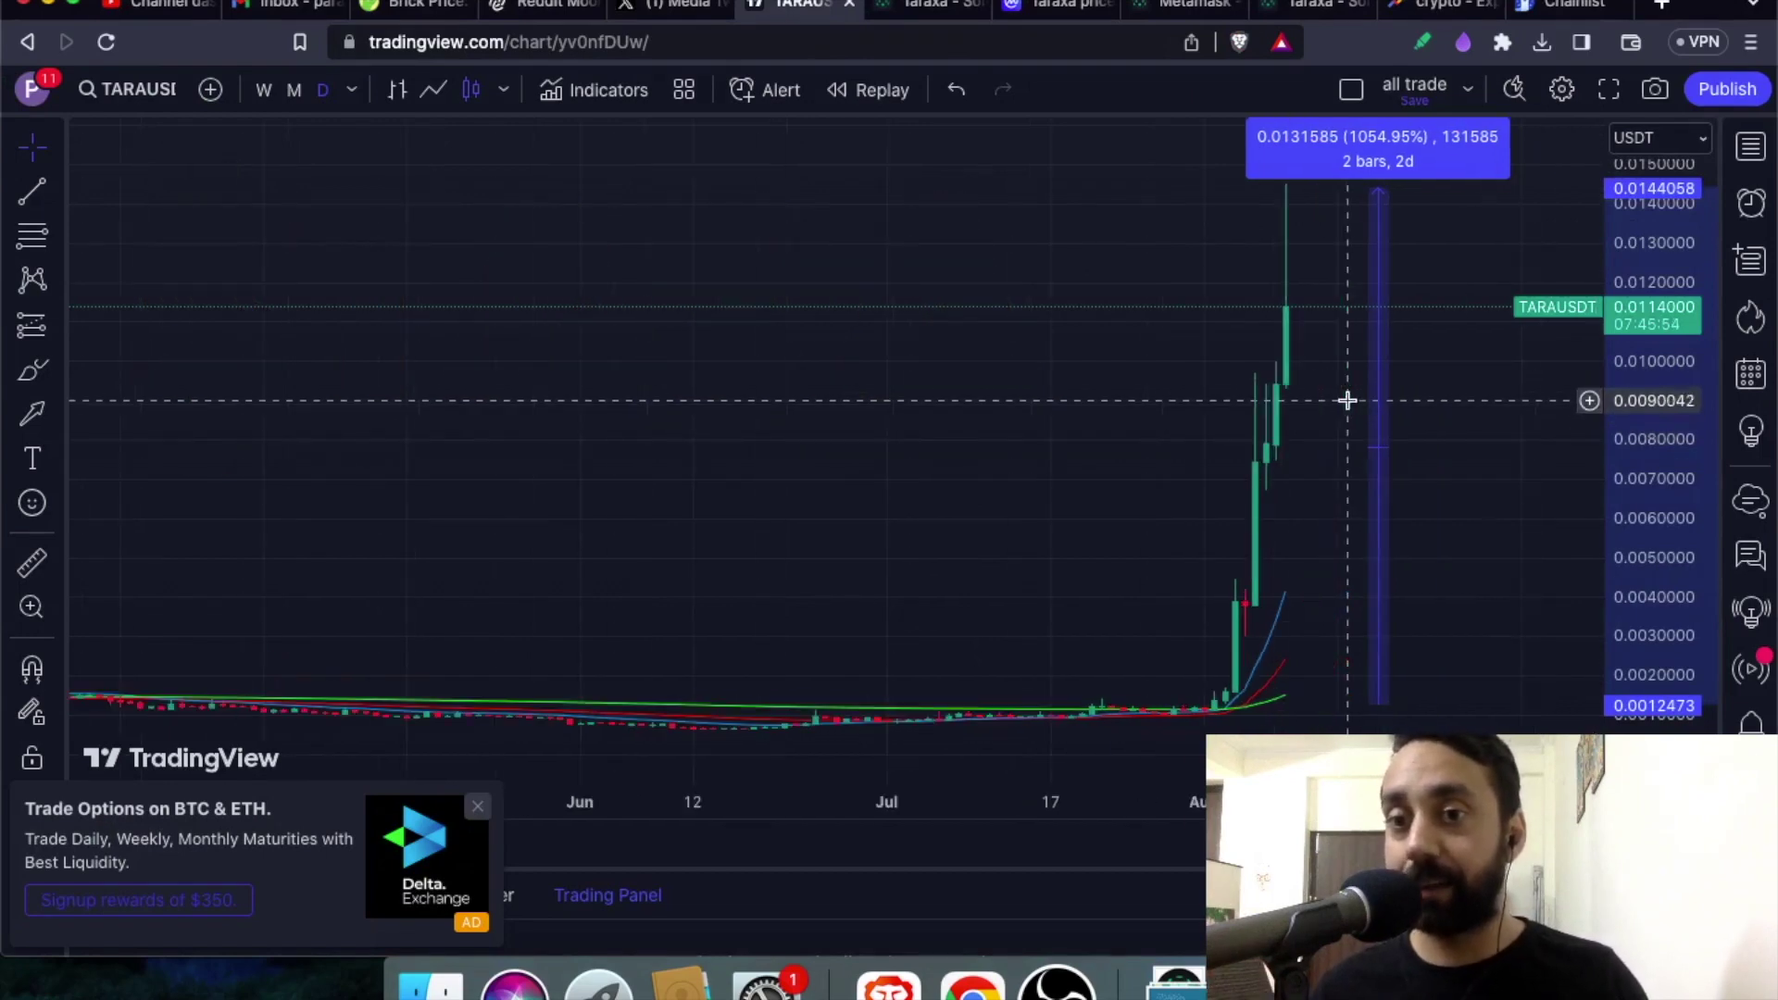
pyautogui.click(926, 9)
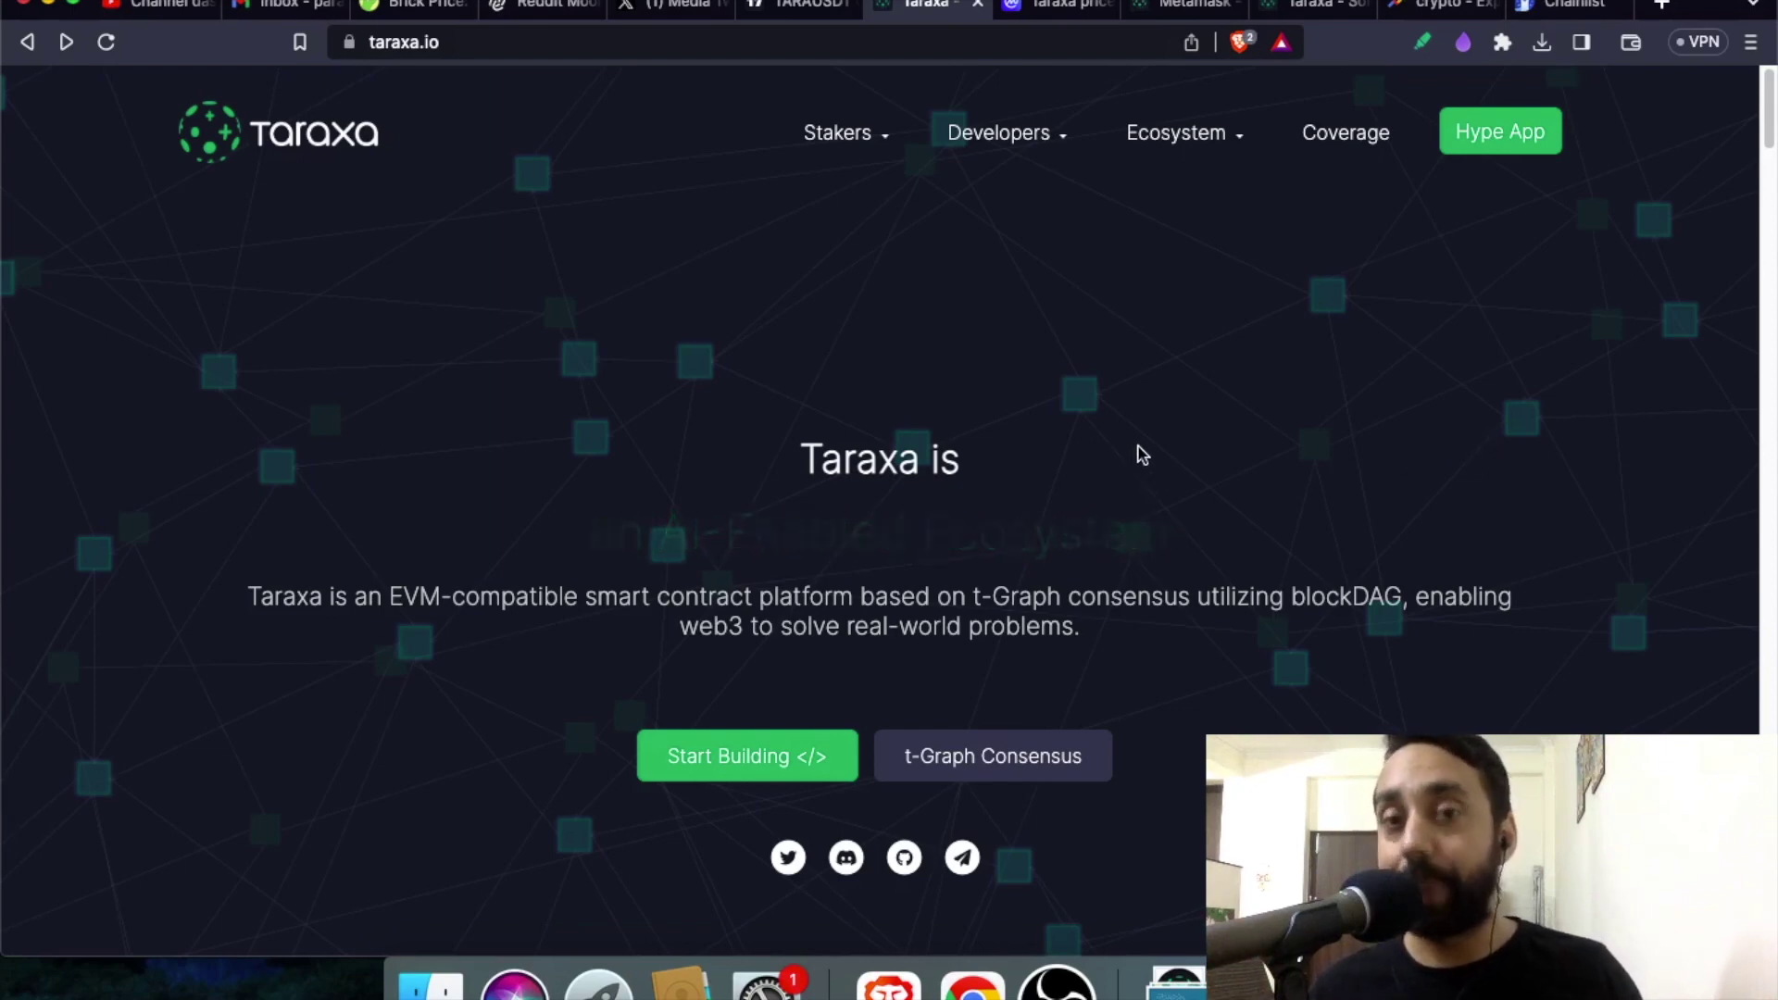
# Step: Scroll the taraxa.io page to the Bitcoin/Ethereum/Taraxa TPS comparison and back to the top
pyautogui.scroll(-3, 1178, 481)
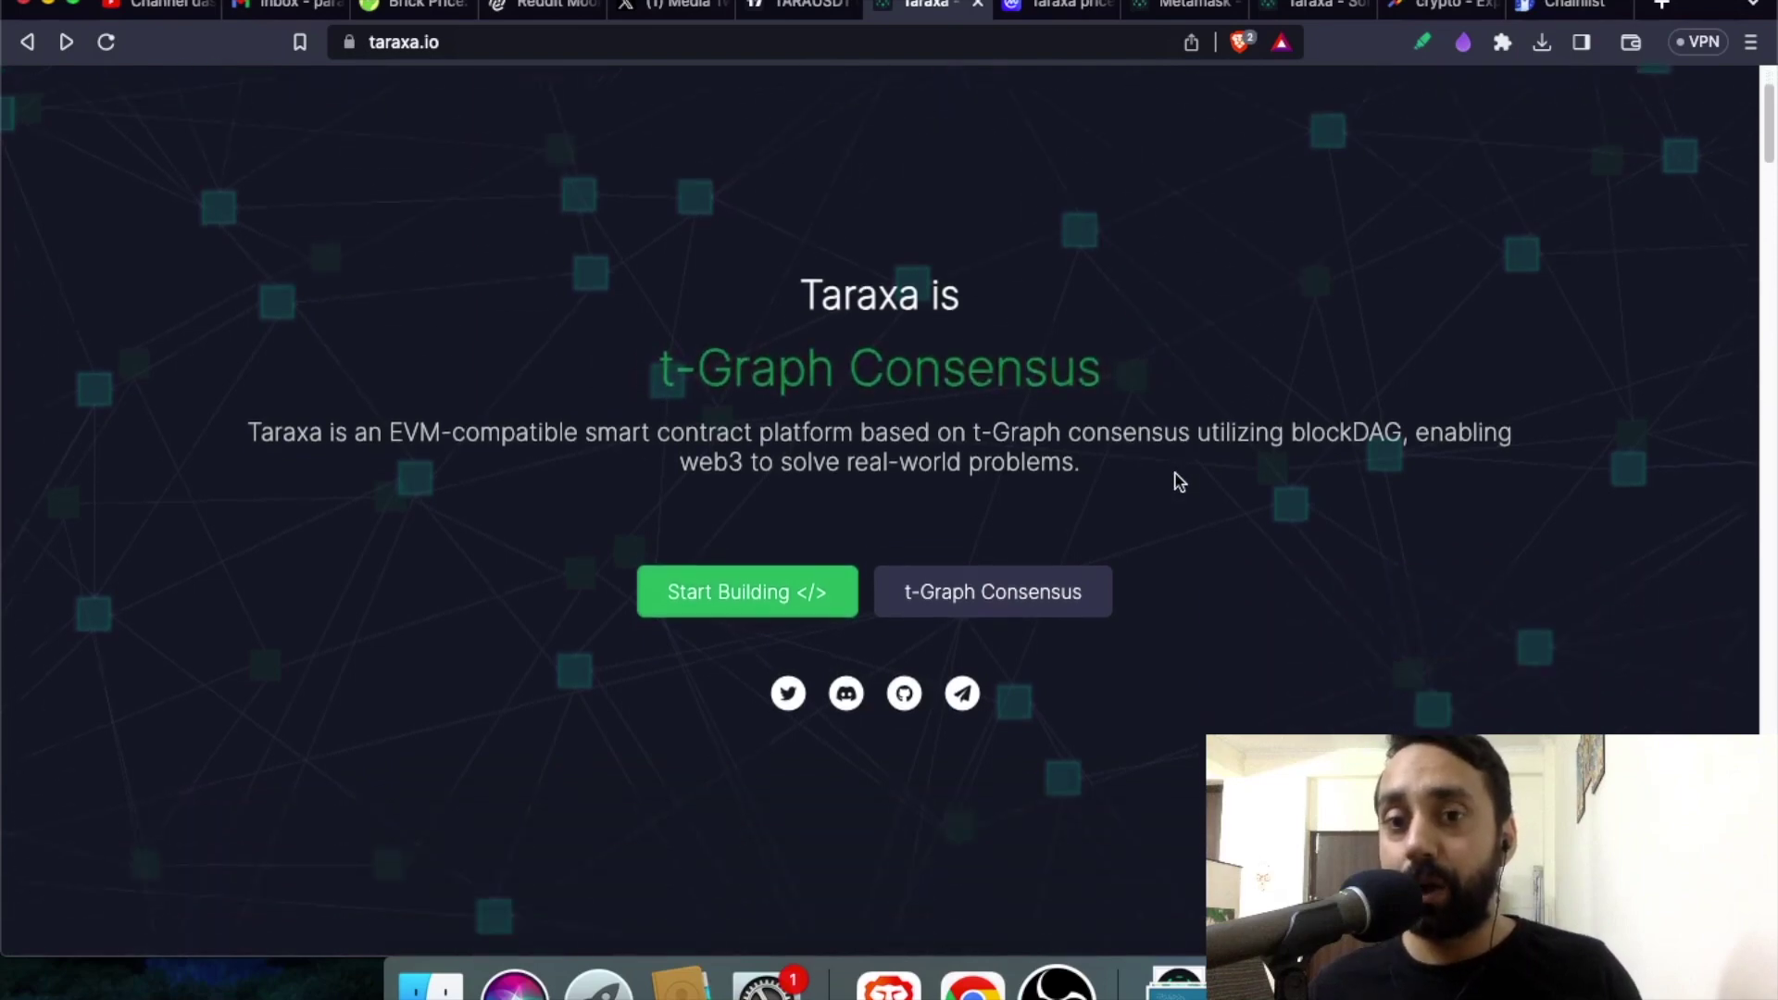
pyautogui.scroll(-4, 1293, 496)
pyautogui.scroll(3, 1296, 493)
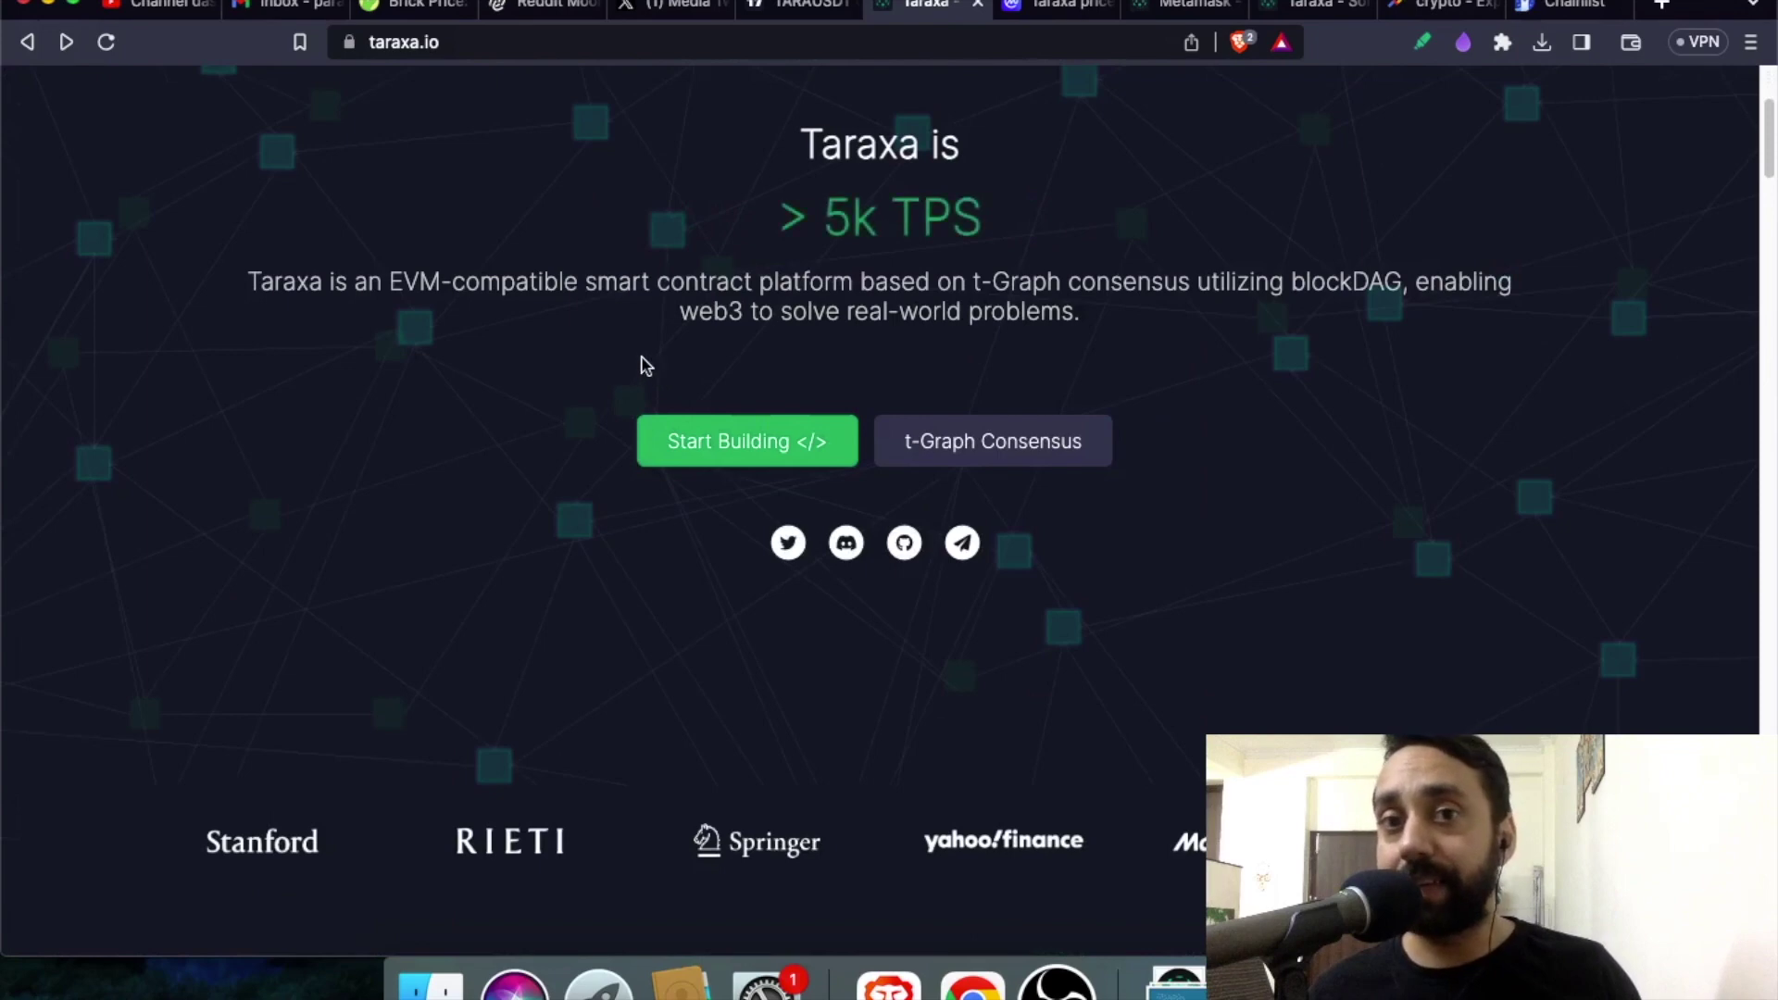
pyautogui.scroll(-3, 1314, 523)
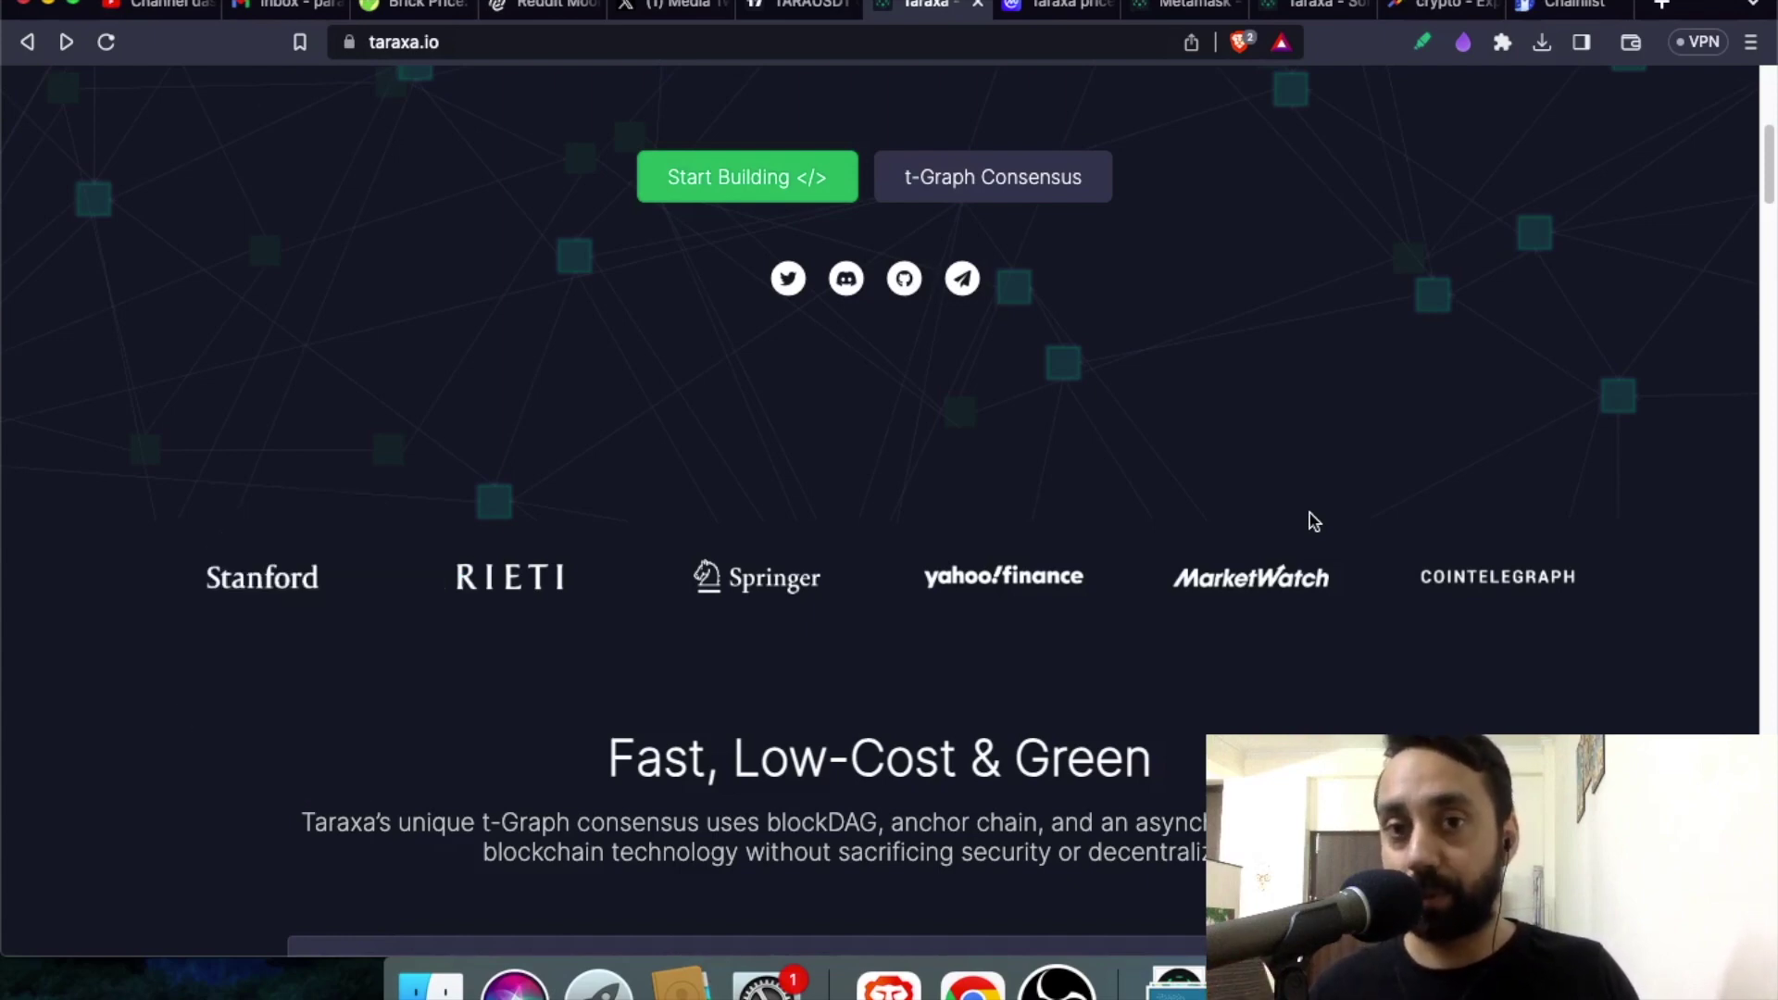
pyautogui.scroll(-8, 1274, 515)
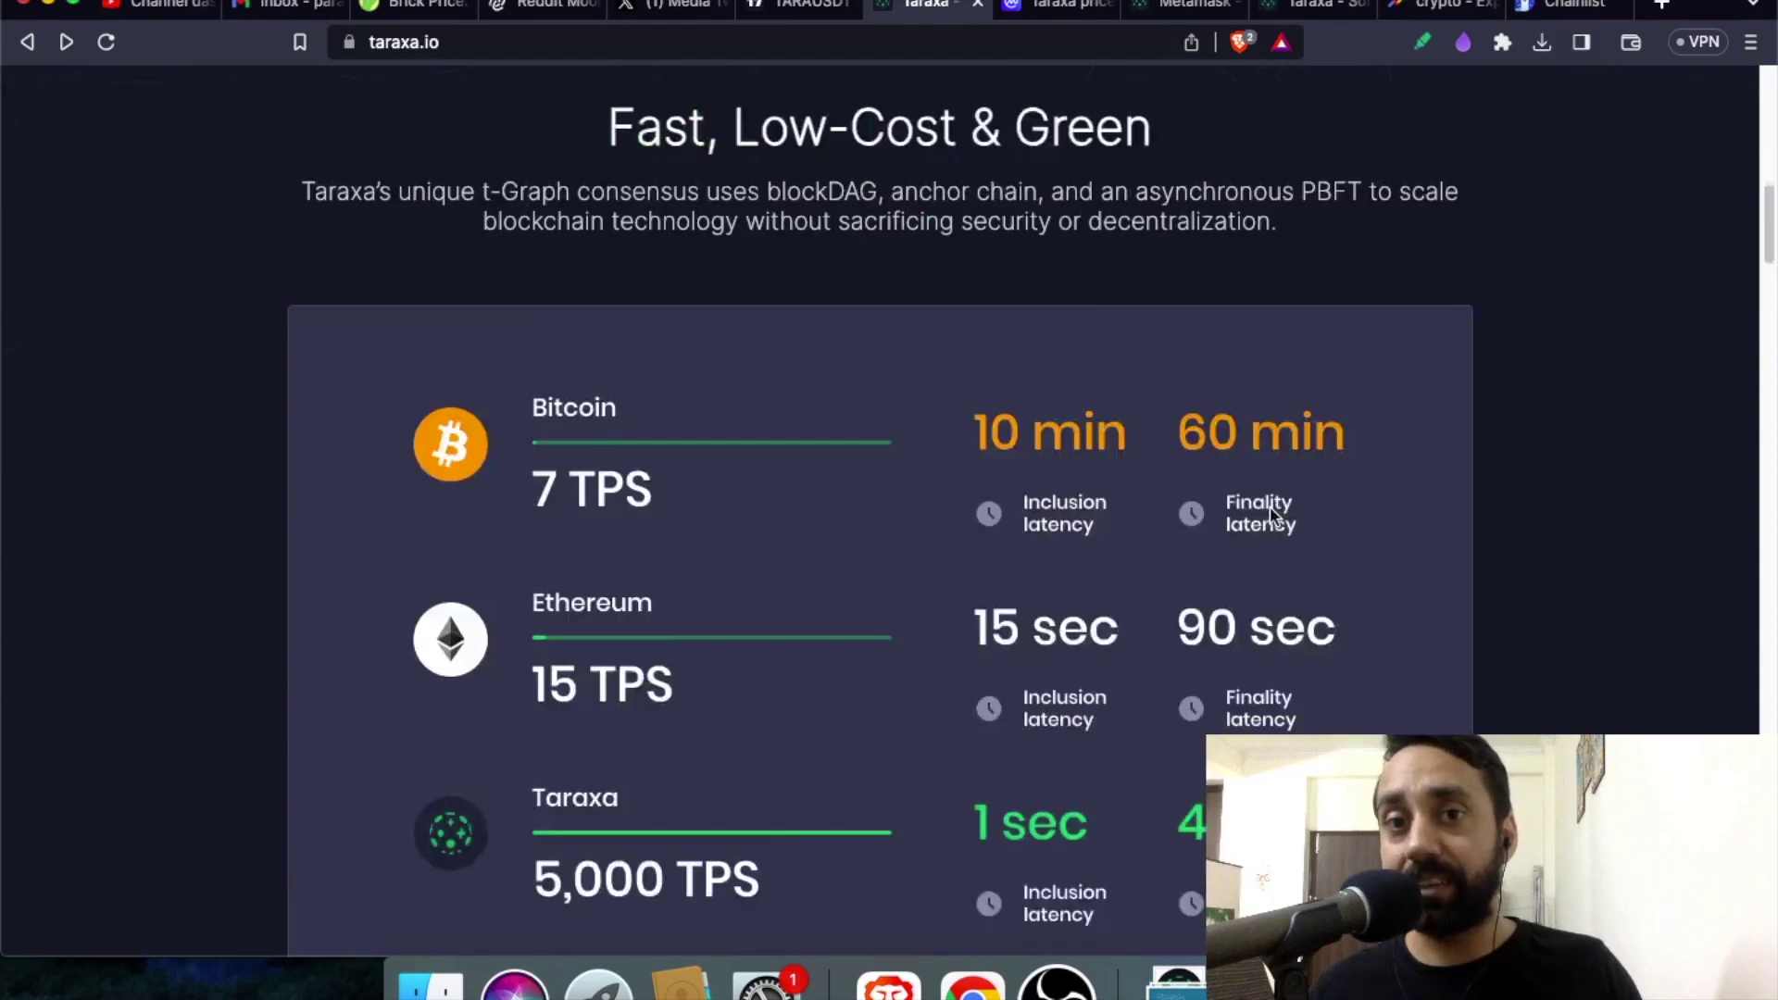
pyautogui.scroll(14, 1268, 509)
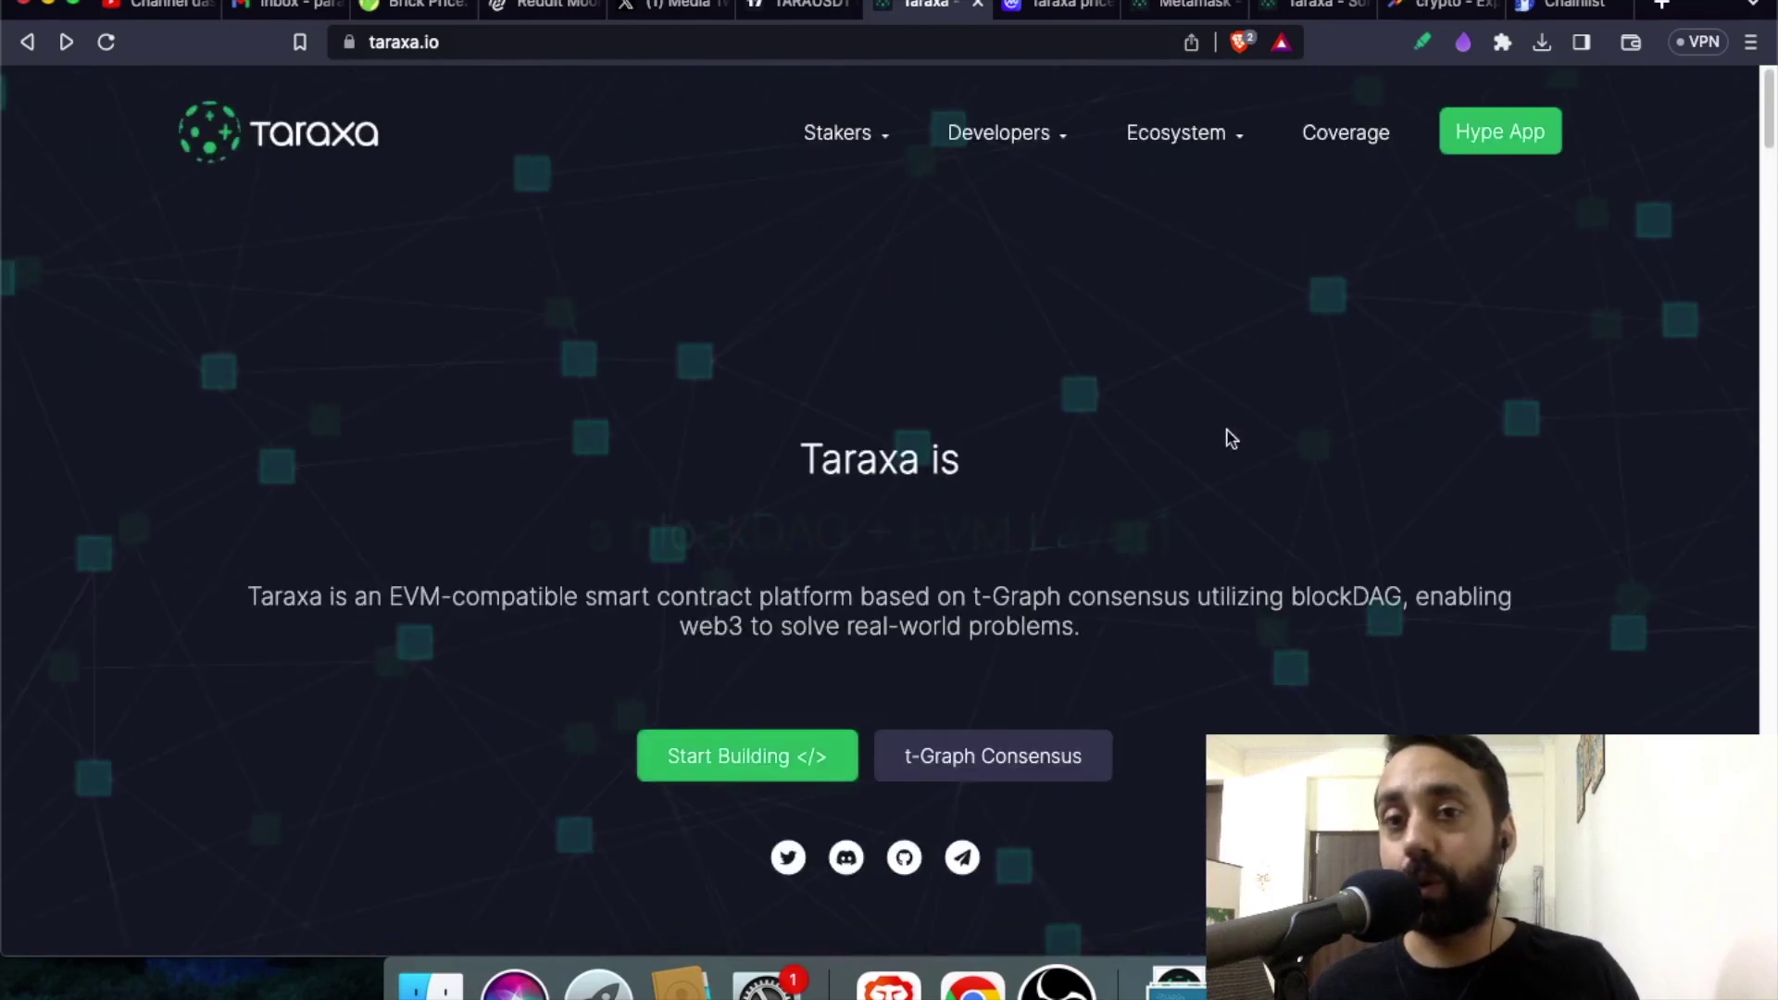
pyautogui.click(1055, 5)
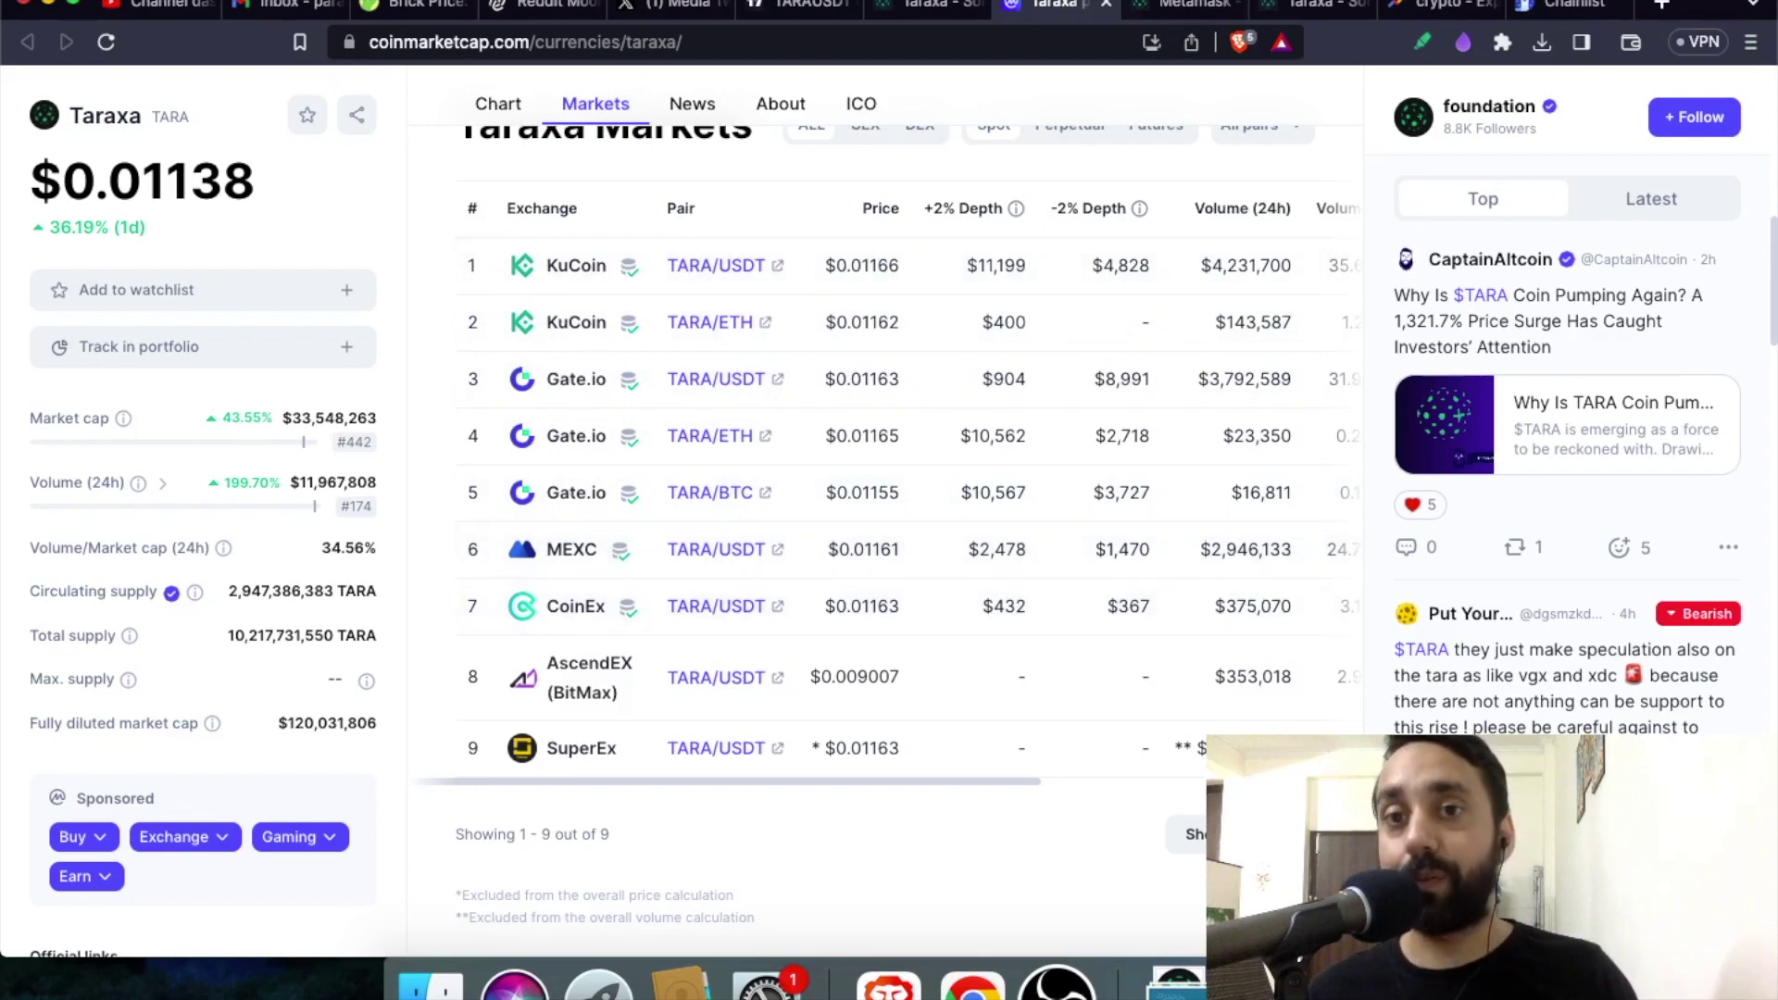
# Step: Switch to the Taraxa Docs guide on using Taraxa with Metamask
pyautogui.click(1181, 5)
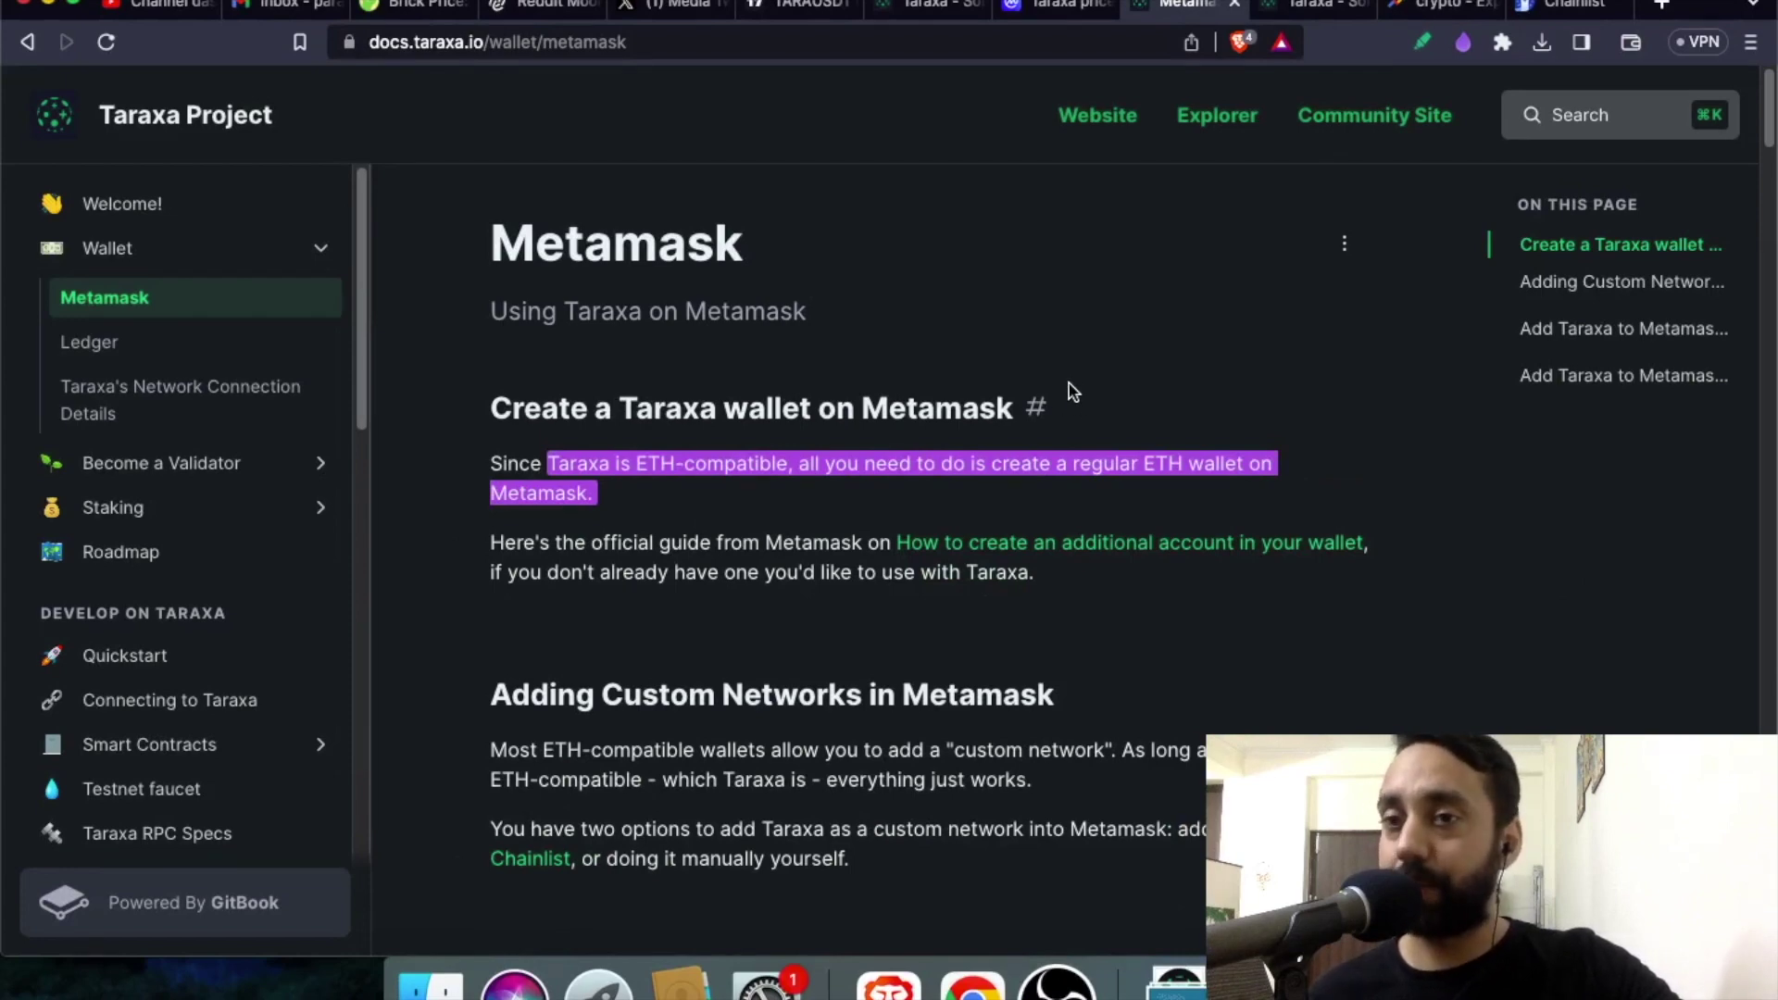
# Step: Search Chainlist for 'Taraxa' and request adding Taraxa Mainnet (ChainID 841, TARA) to MetaMask
pyautogui.click(1553, 11)
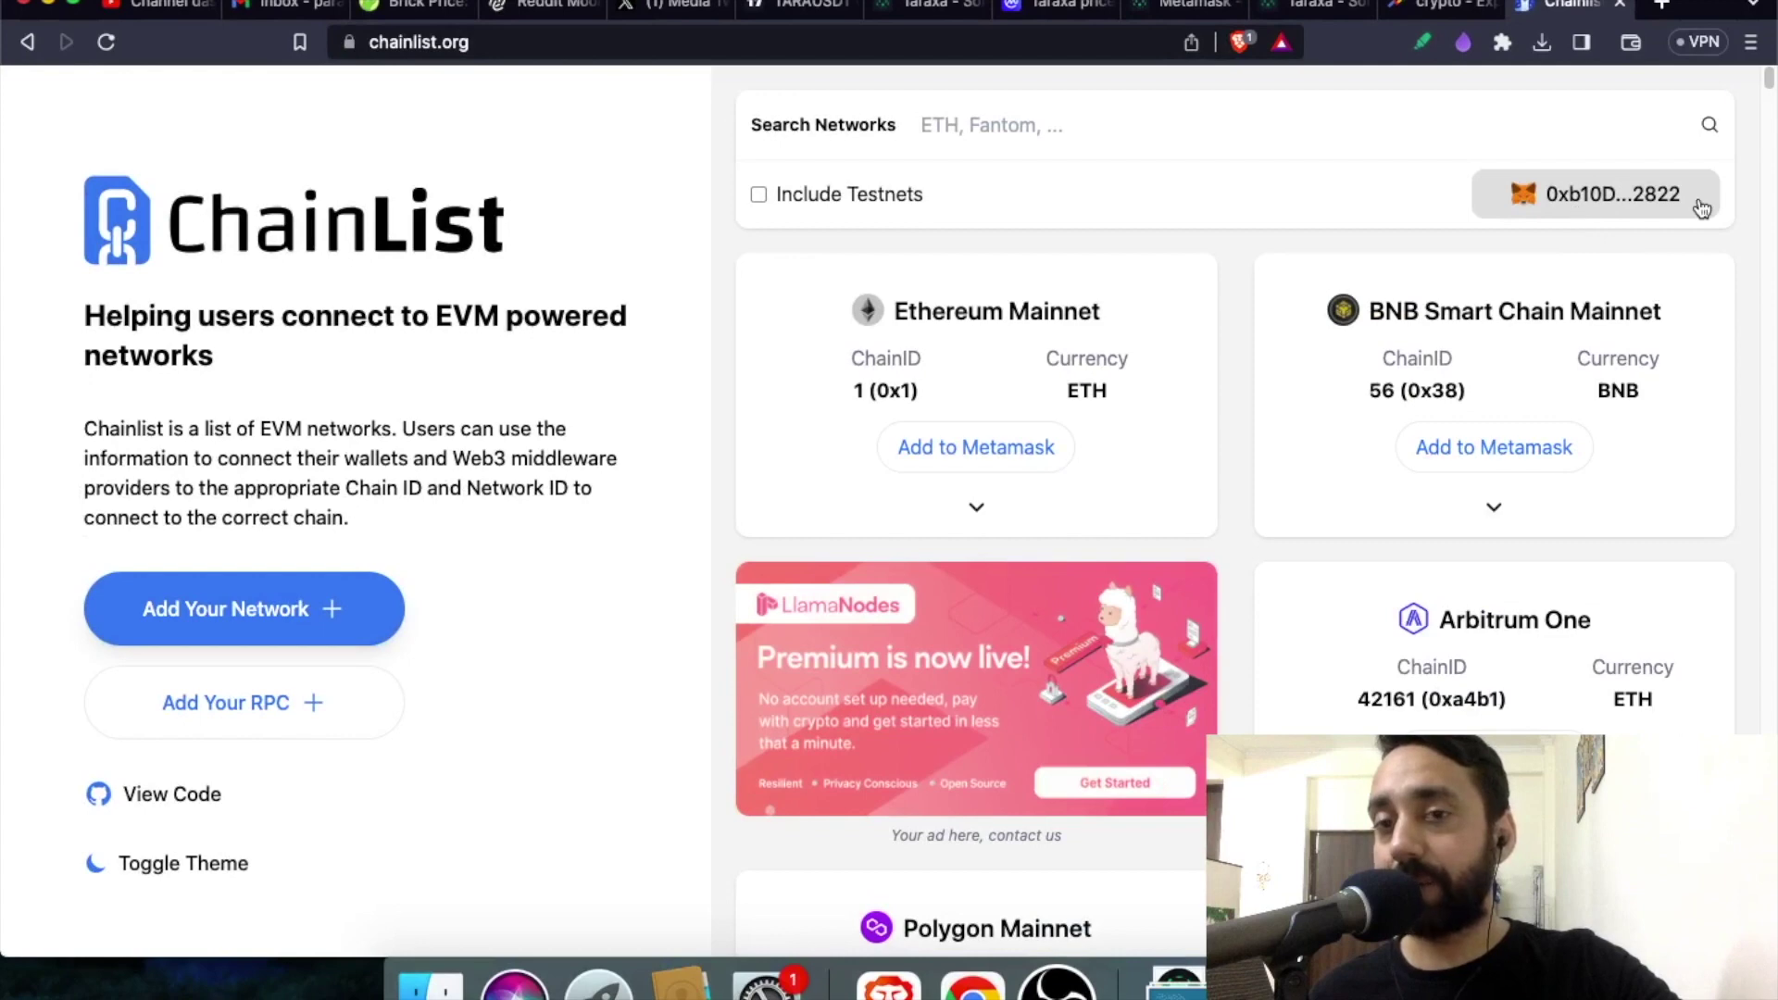
pyautogui.click(1174, 140)
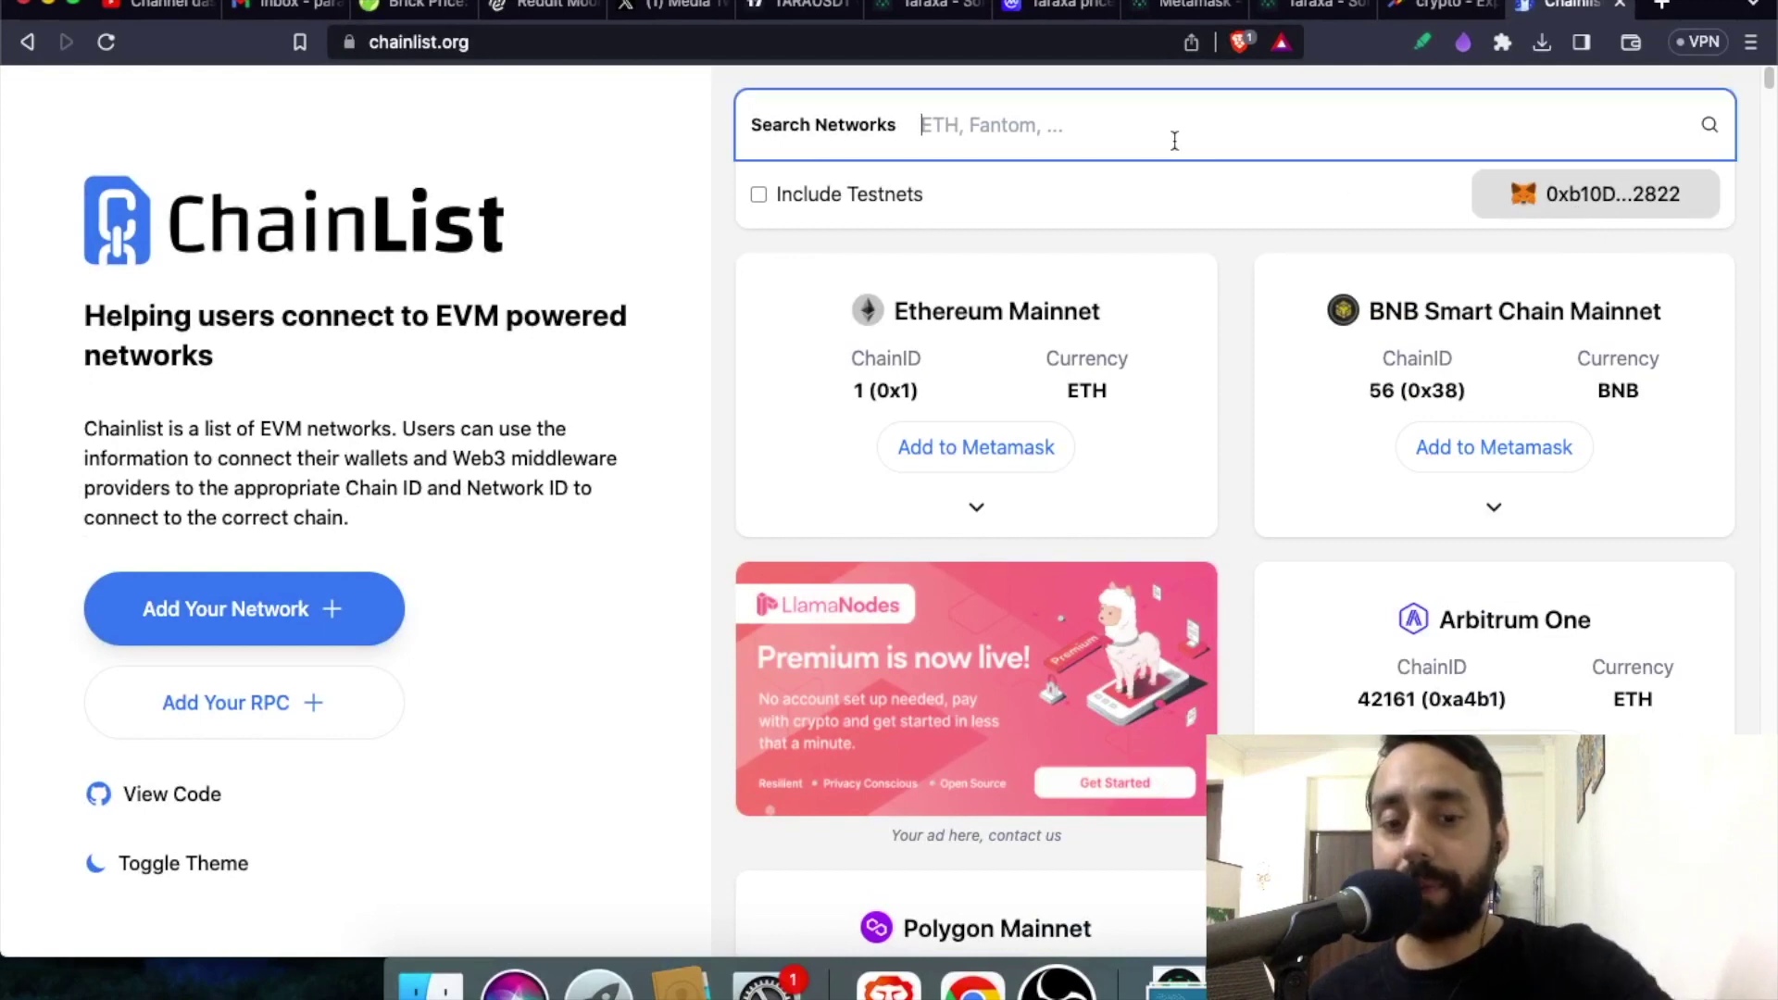
pyautogui.write('Ta')
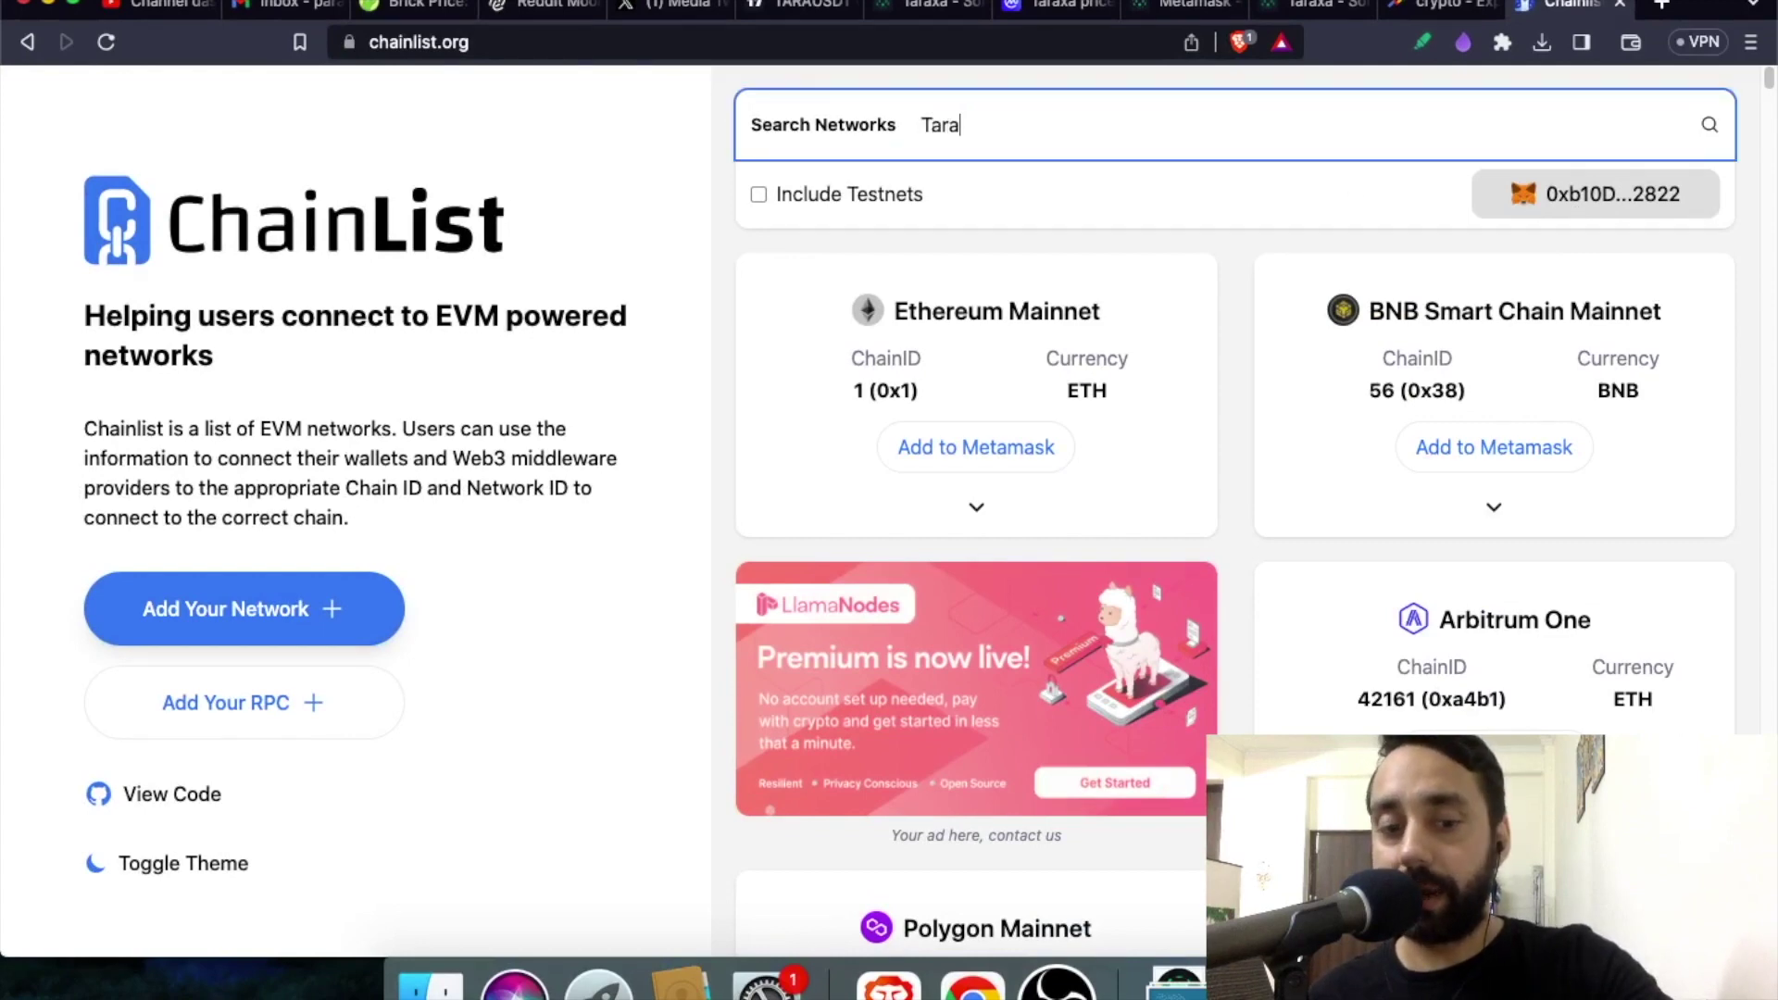
pyautogui.click(979, 122)
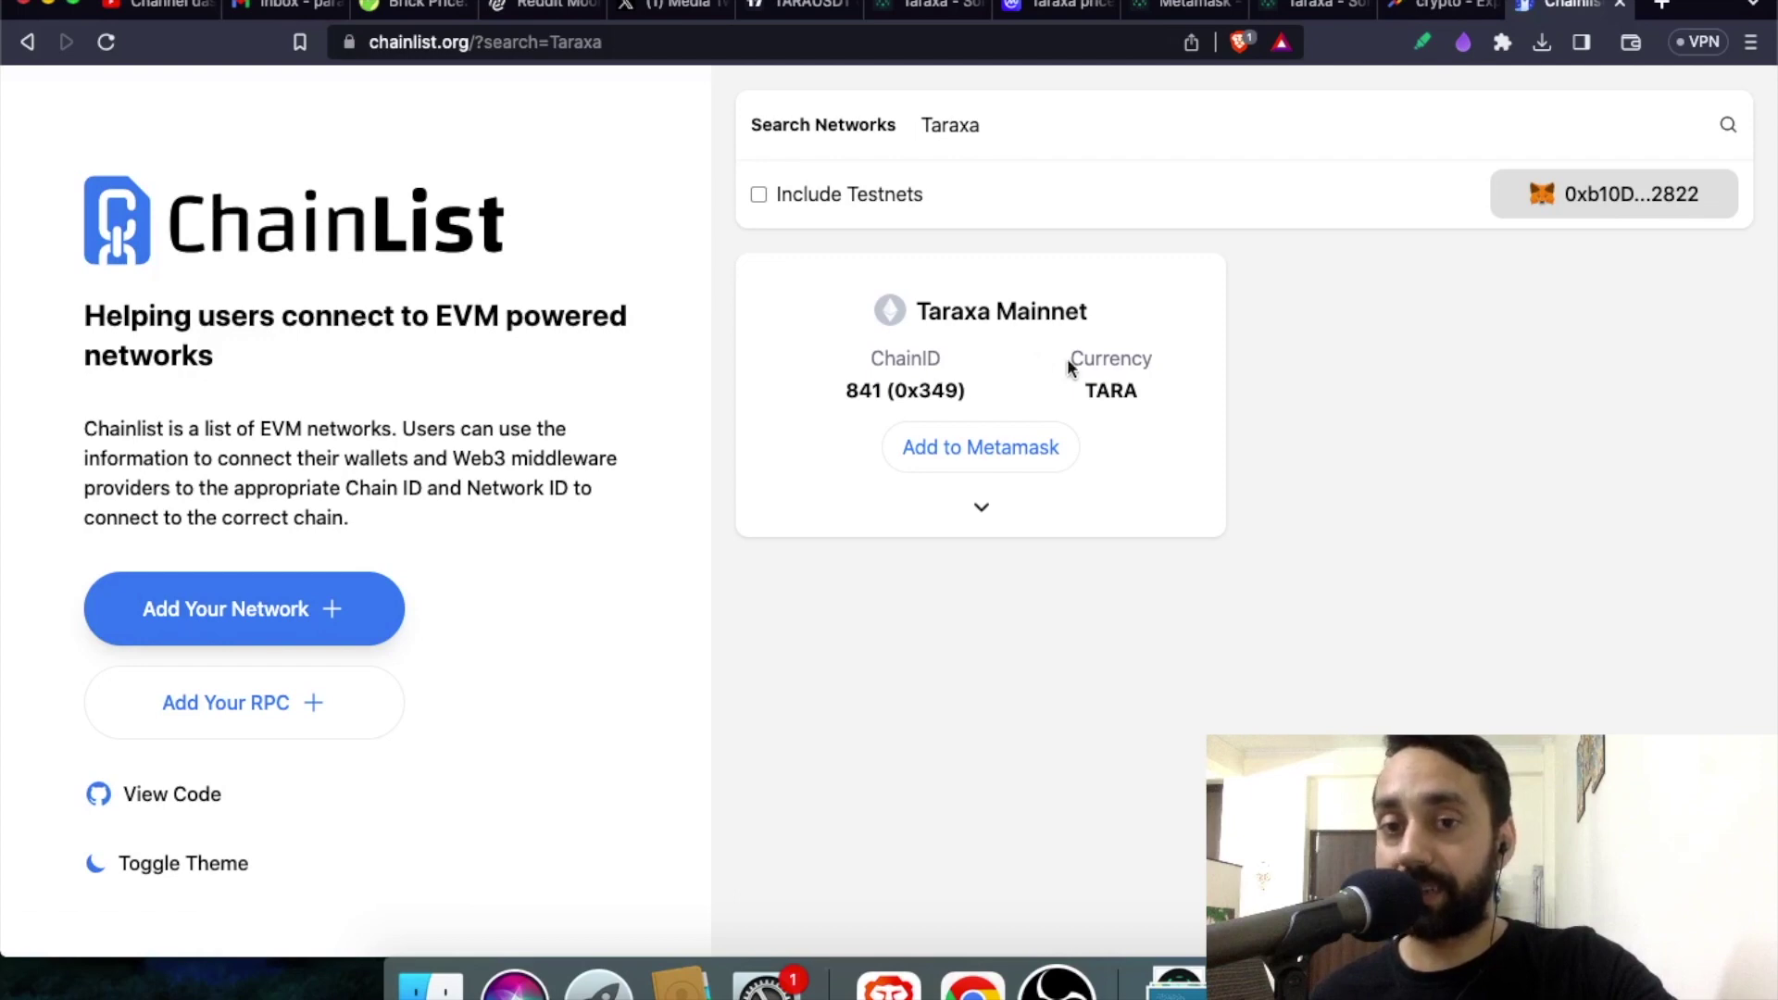
pyautogui.click(971, 460)
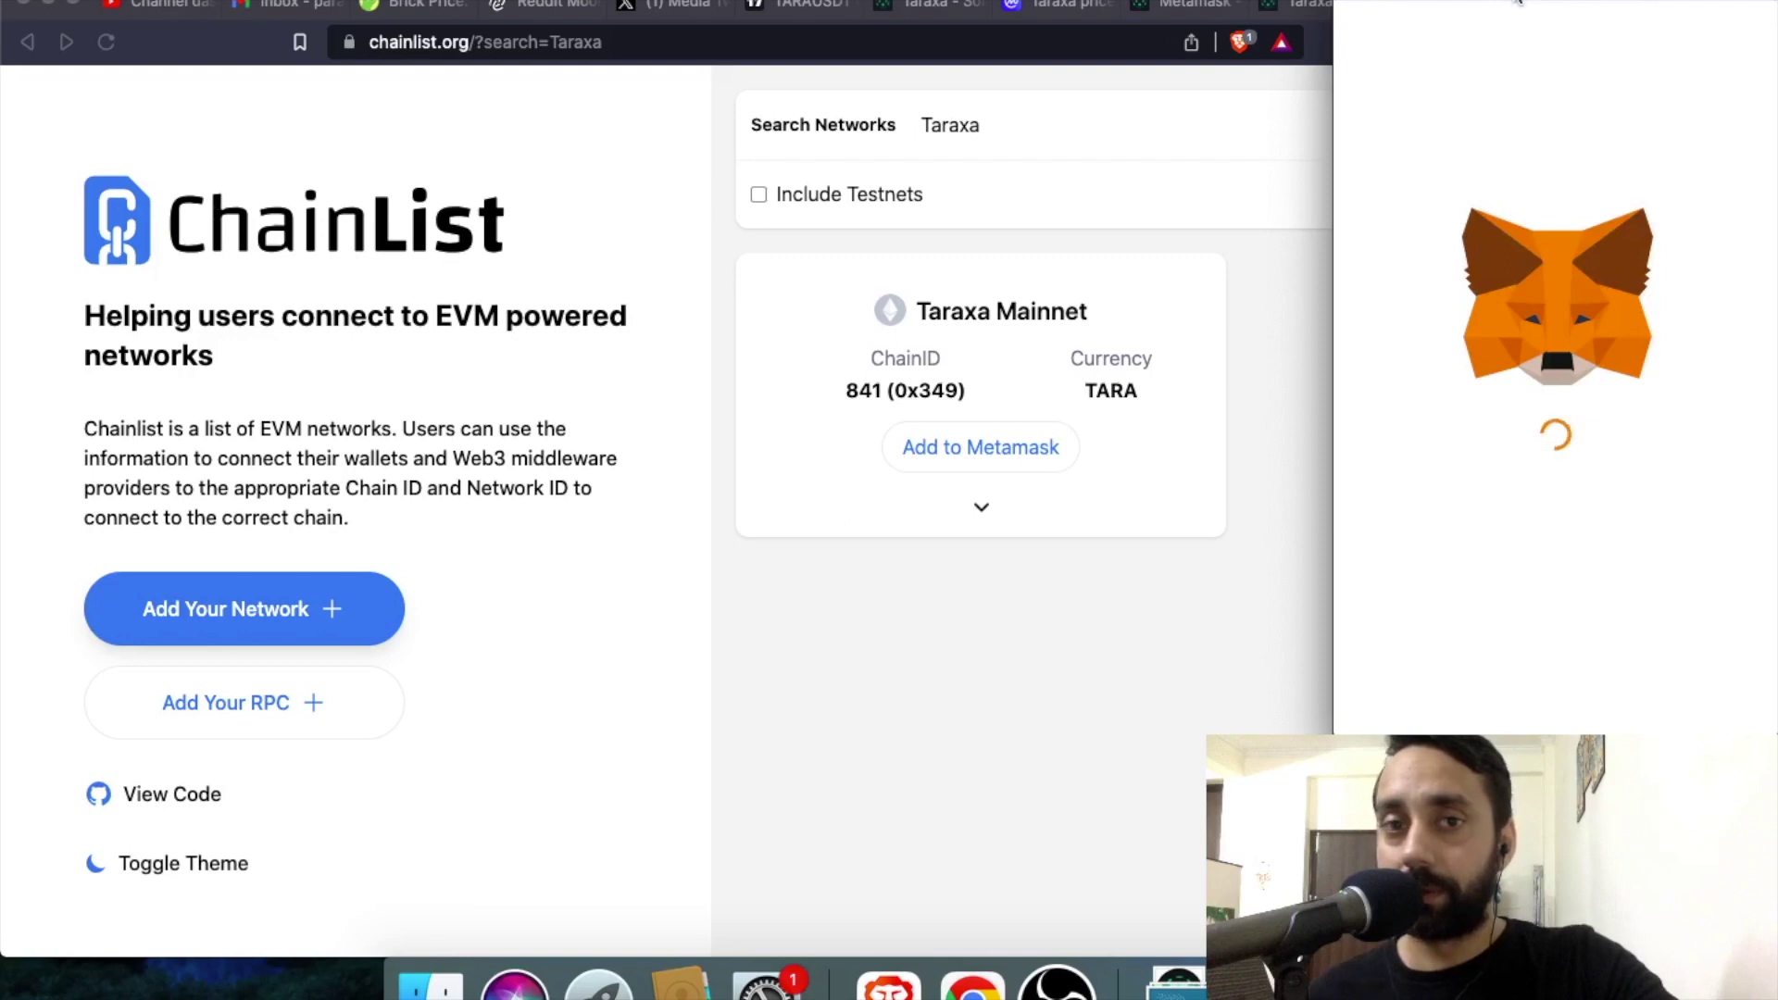
# Step: Approve adding Taraxa Mainnet (chain ID 841) in the MetaMask popup and switch to it
pyautogui.moveTo(1516, 2); pyautogui.dragTo(844, 2)
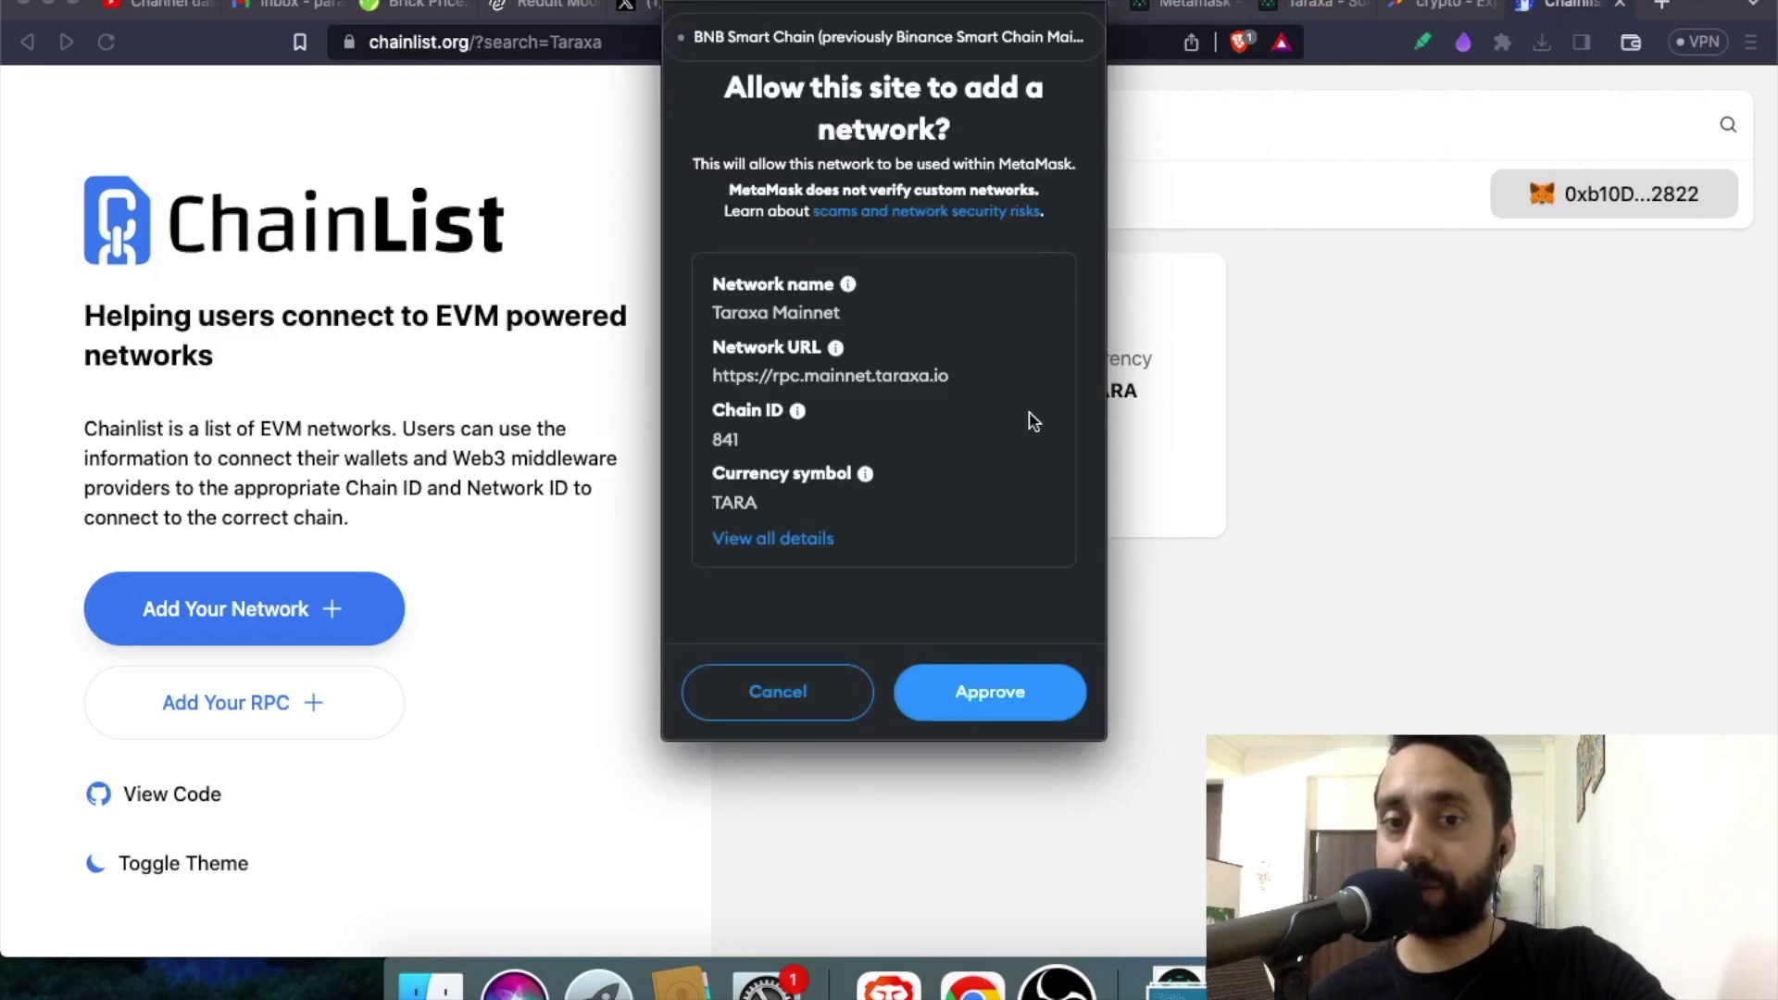
pyautogui.click(996, 705)
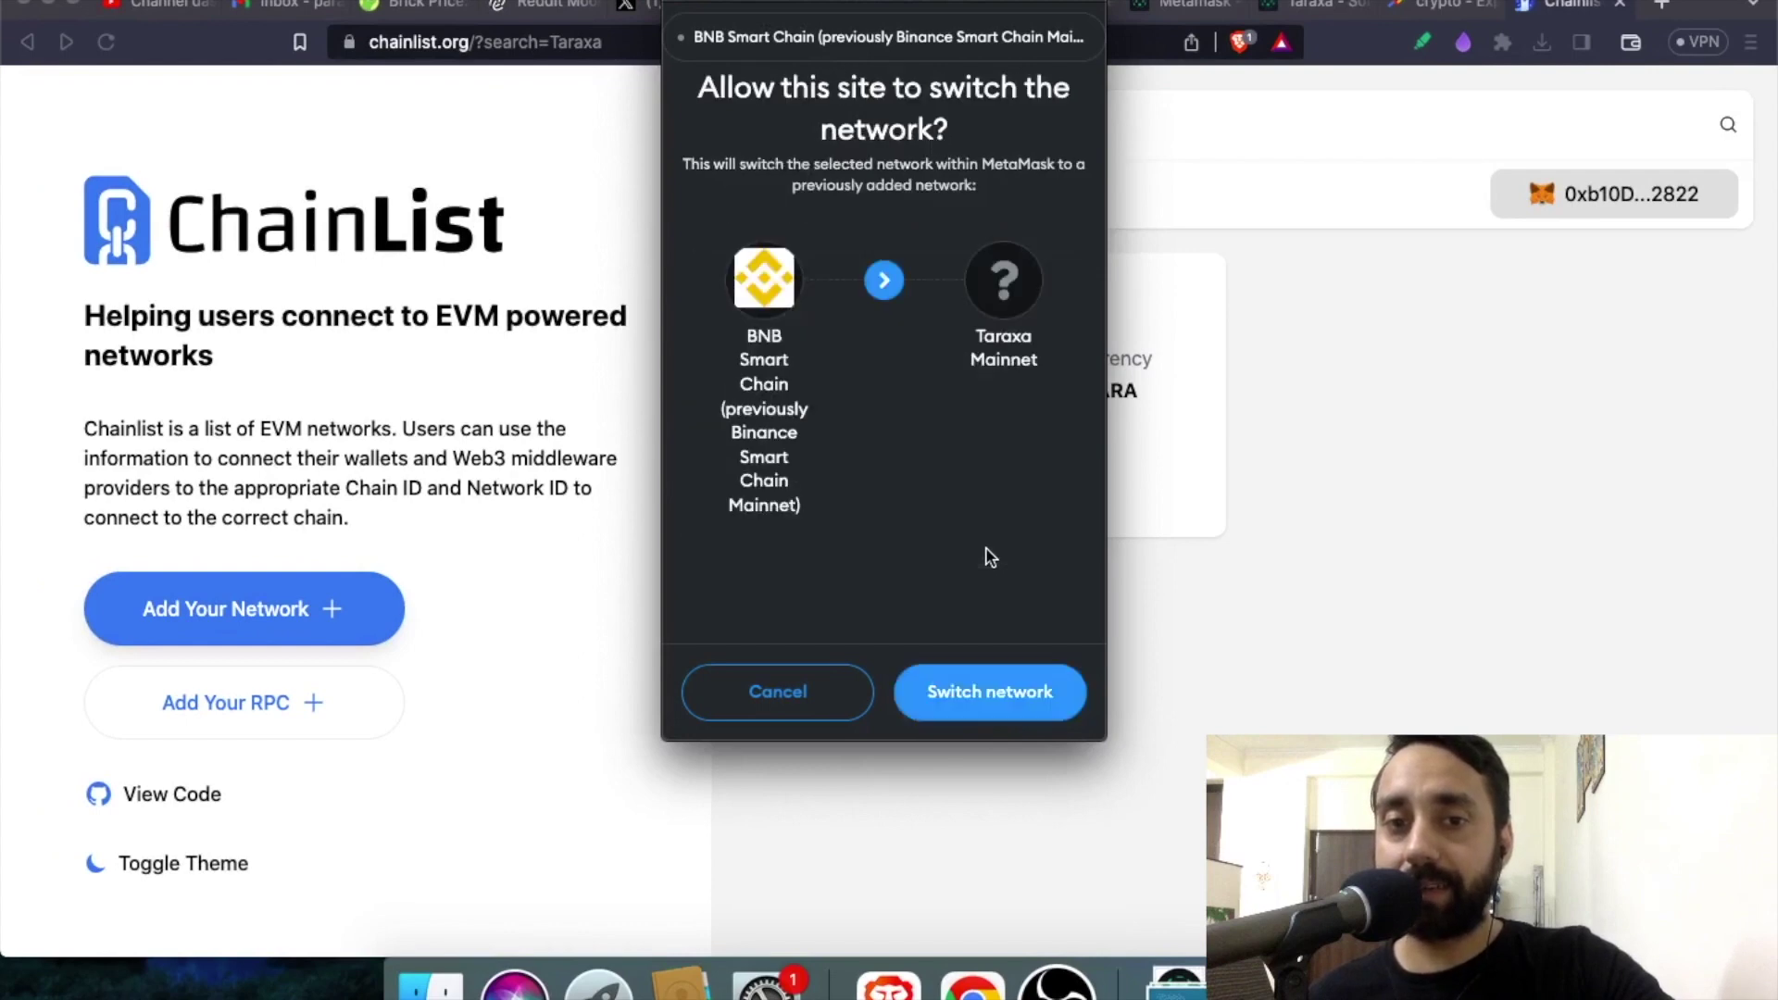
pyautogui.click(1003, 706)
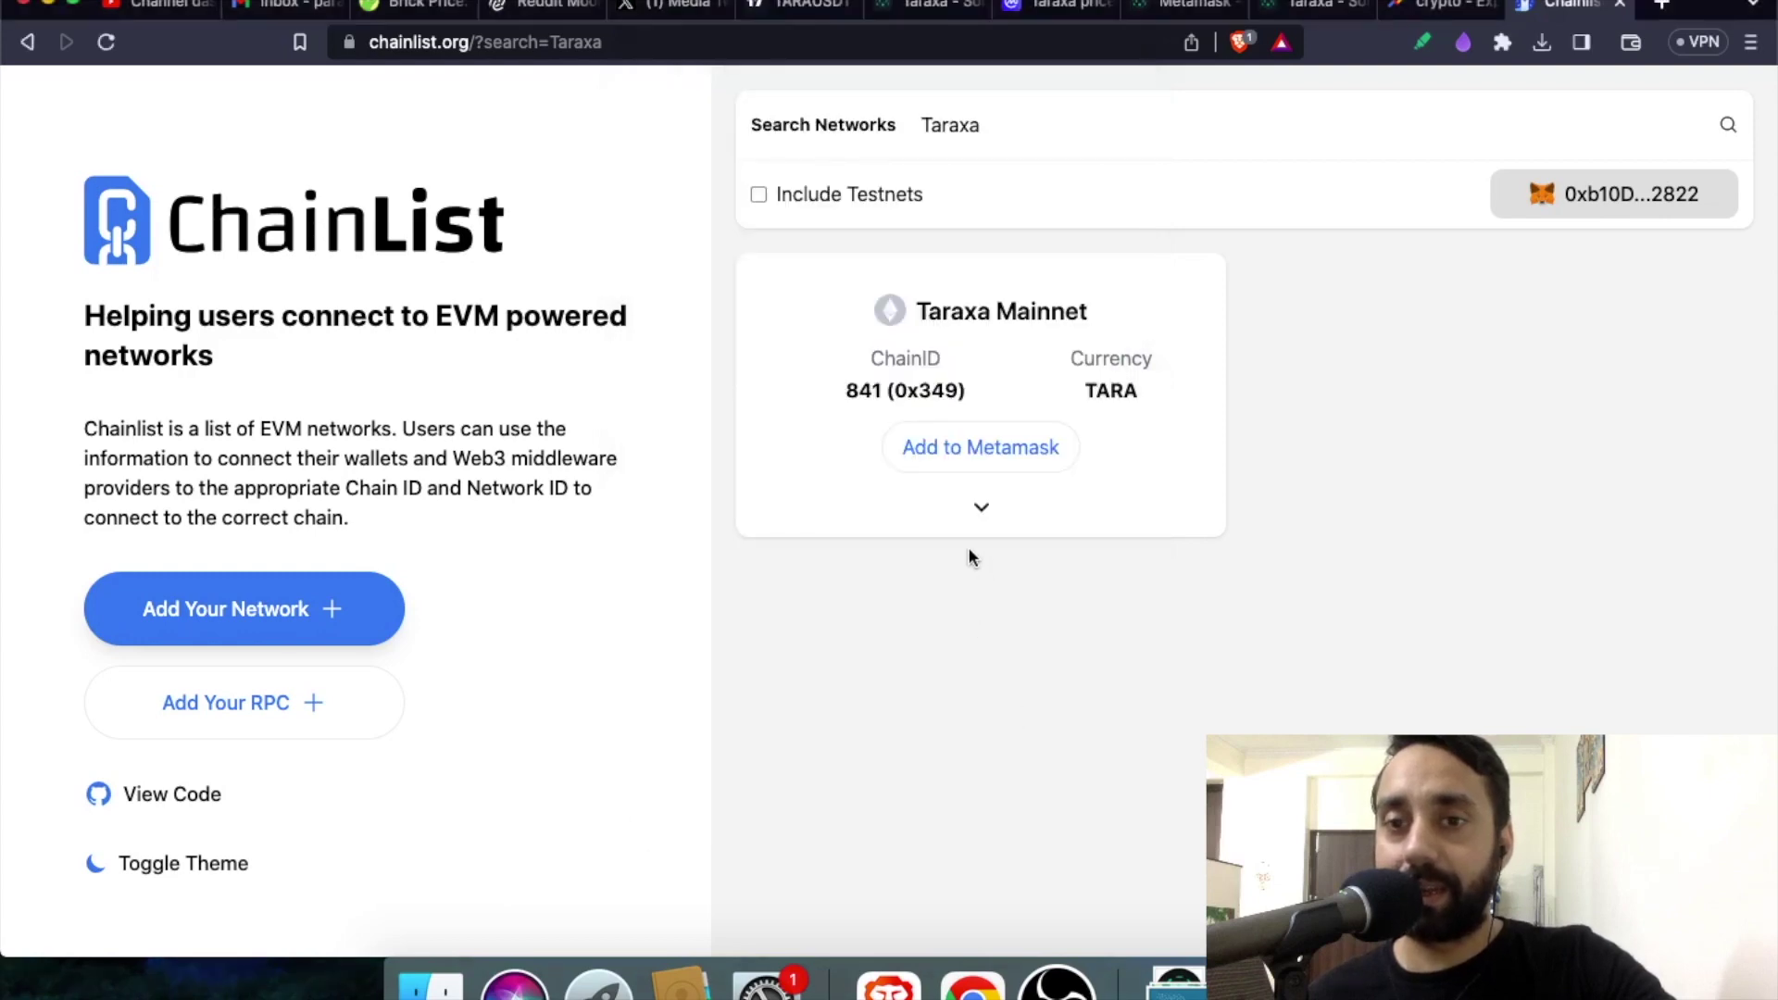
pyautogui.click(1498, 53)
# Step: Pick Taraxa Mainnet from MetaMask's network list so the wallet shows 0 TARA
pyautogui.click(1335, 357)
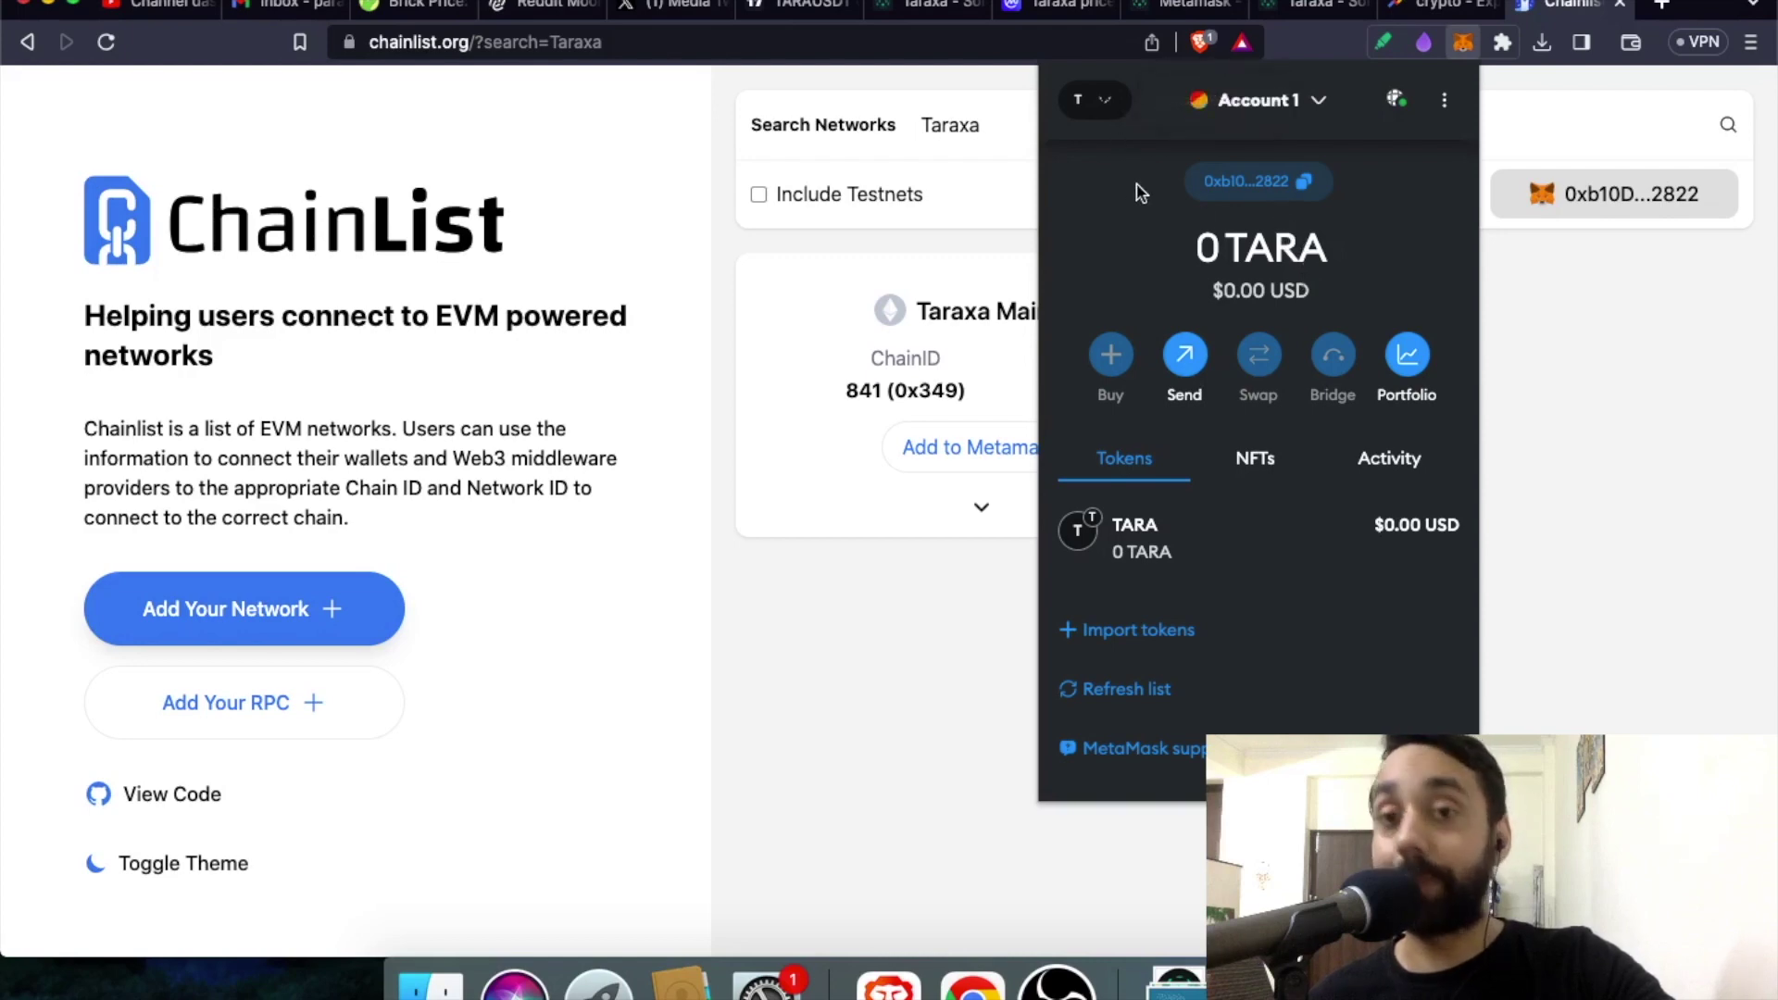
pyautogui.click(1097, 110)
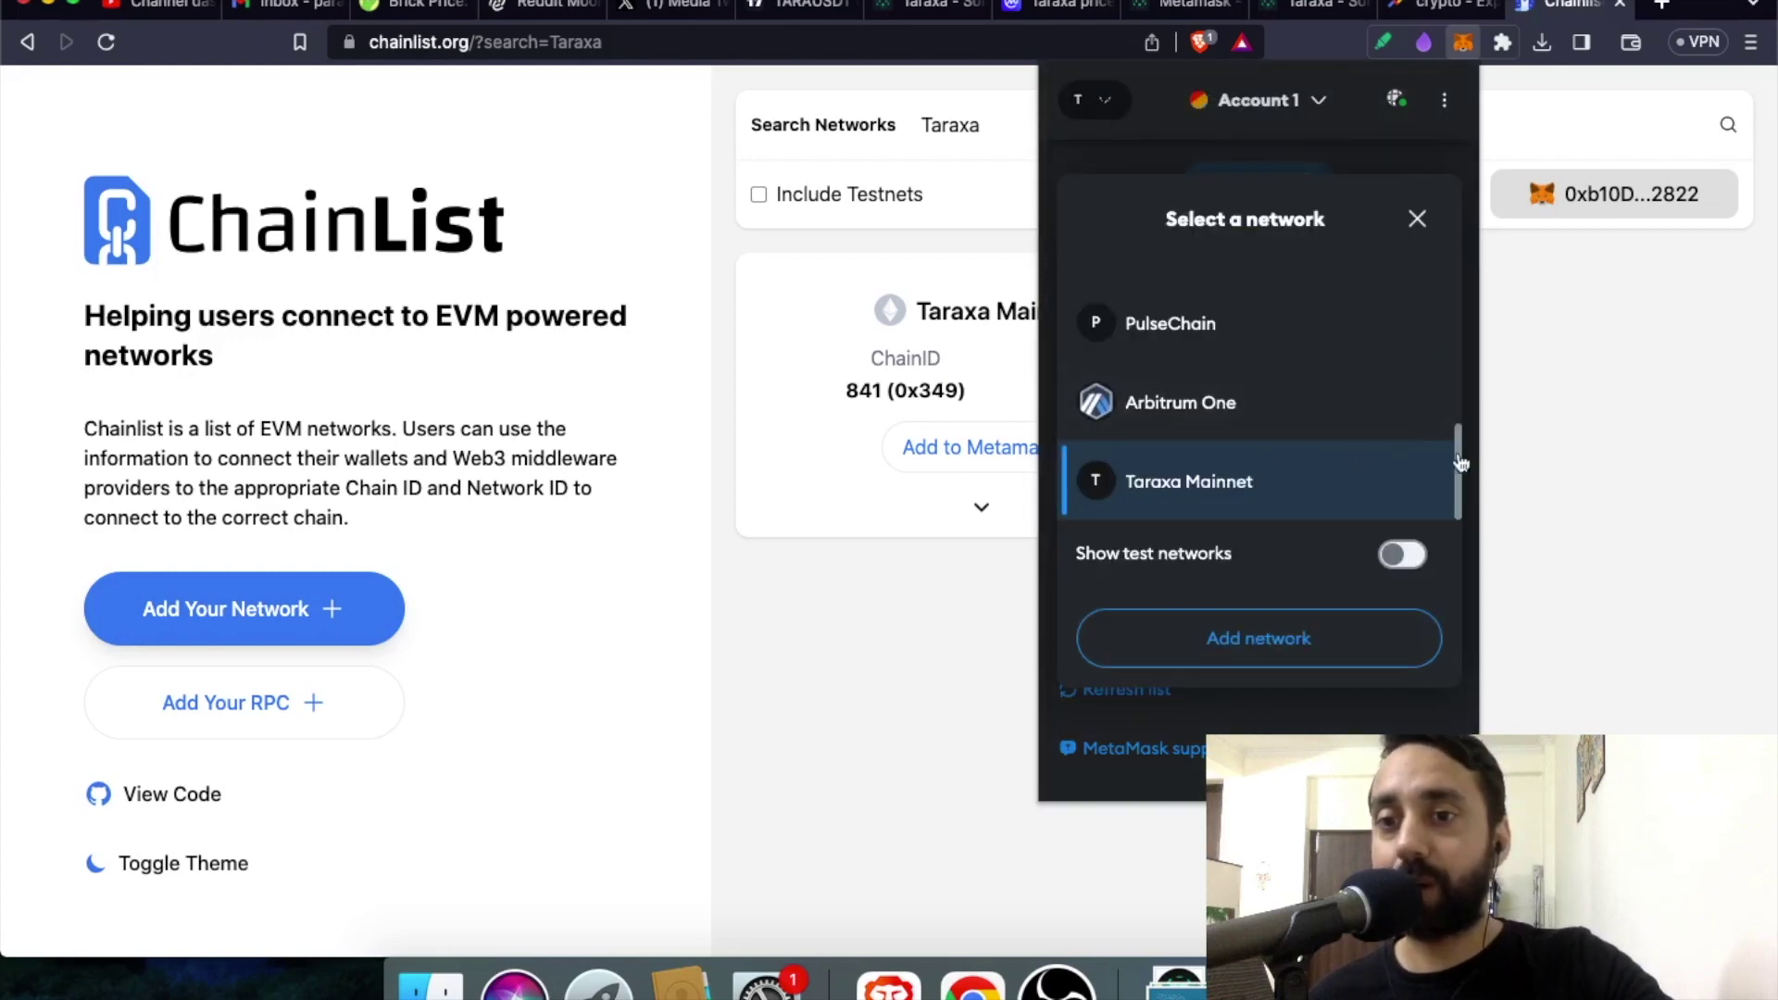
pyautogui.moveTo(1461, 460); pyautogui.dragTo(1461, 330)
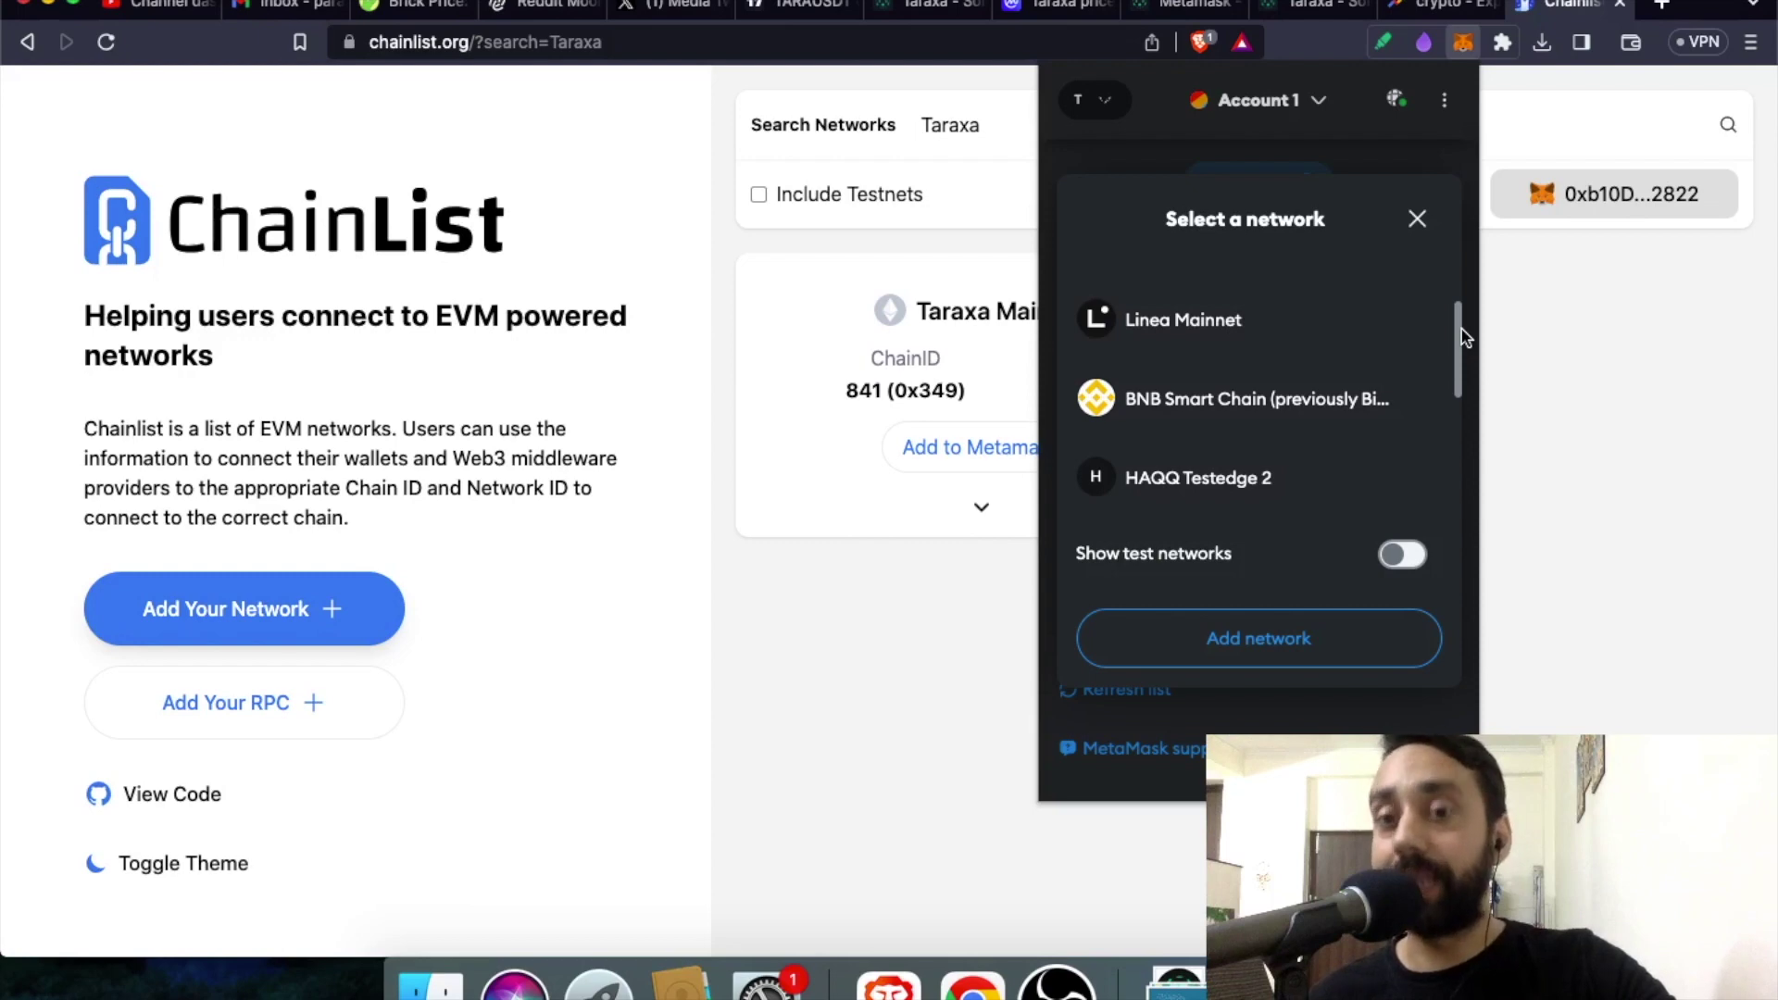
pyautogui.moveTo(1461, 329); pyautogui.dragTo(1471, 466)
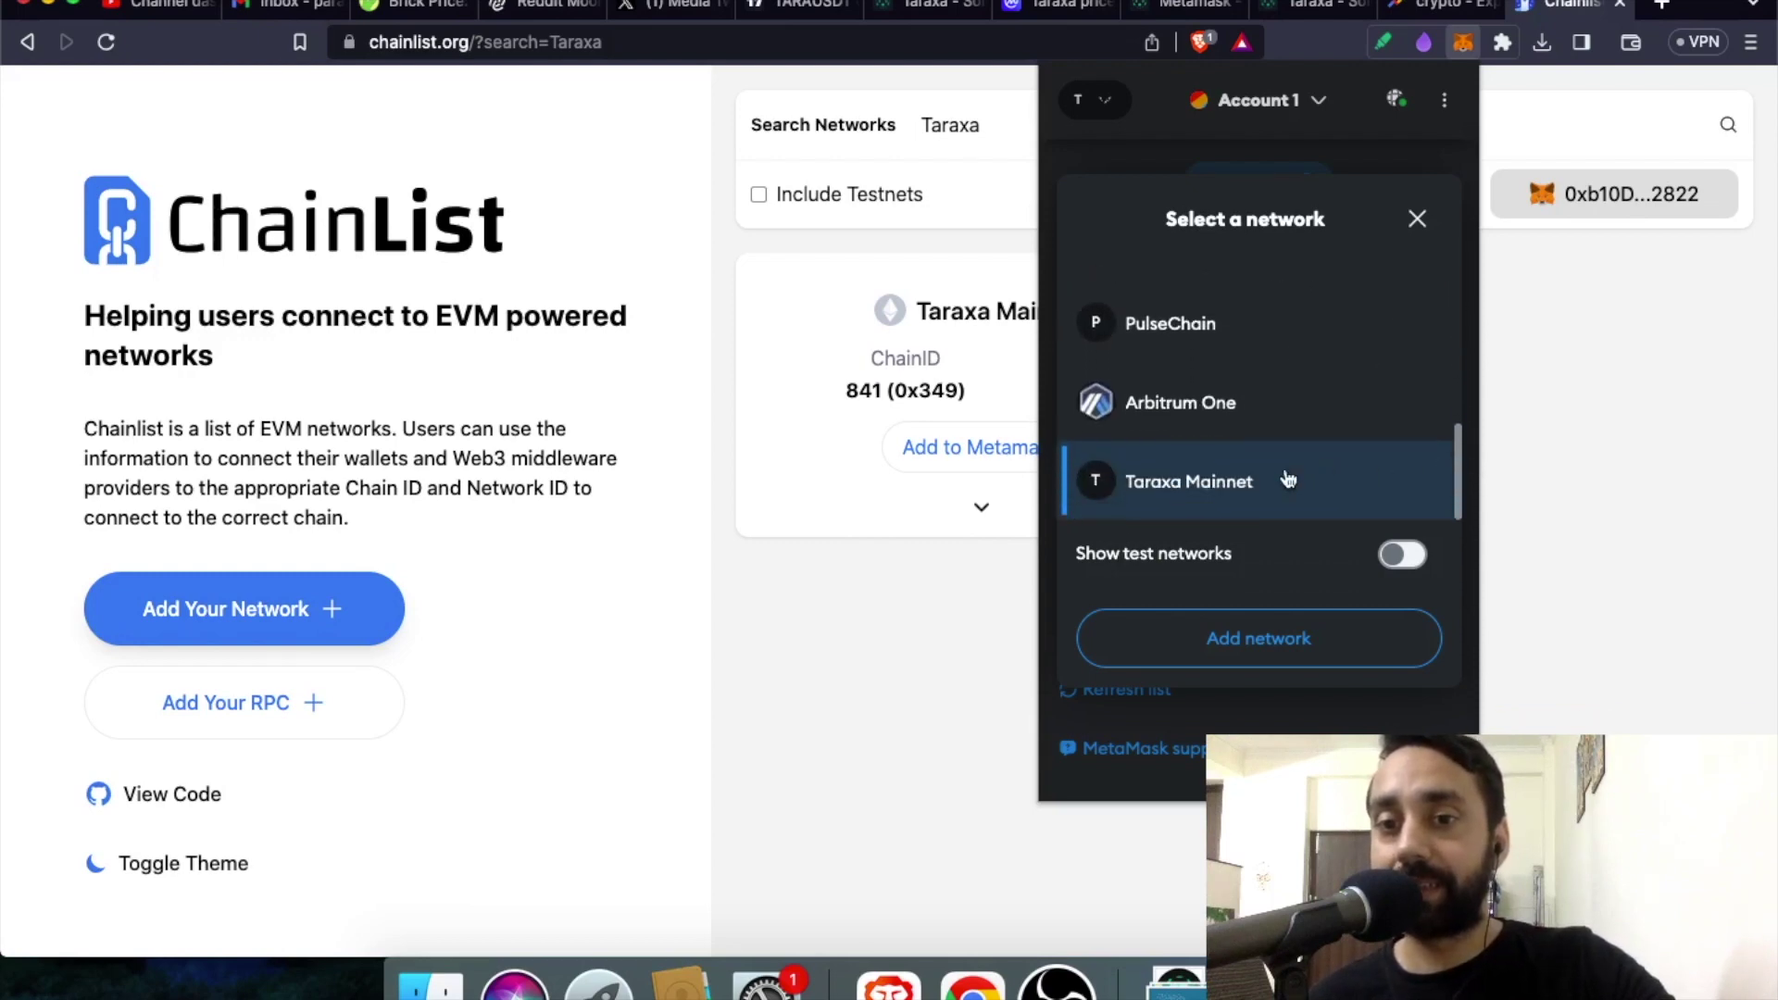
pyautogui.click(1263, 493)
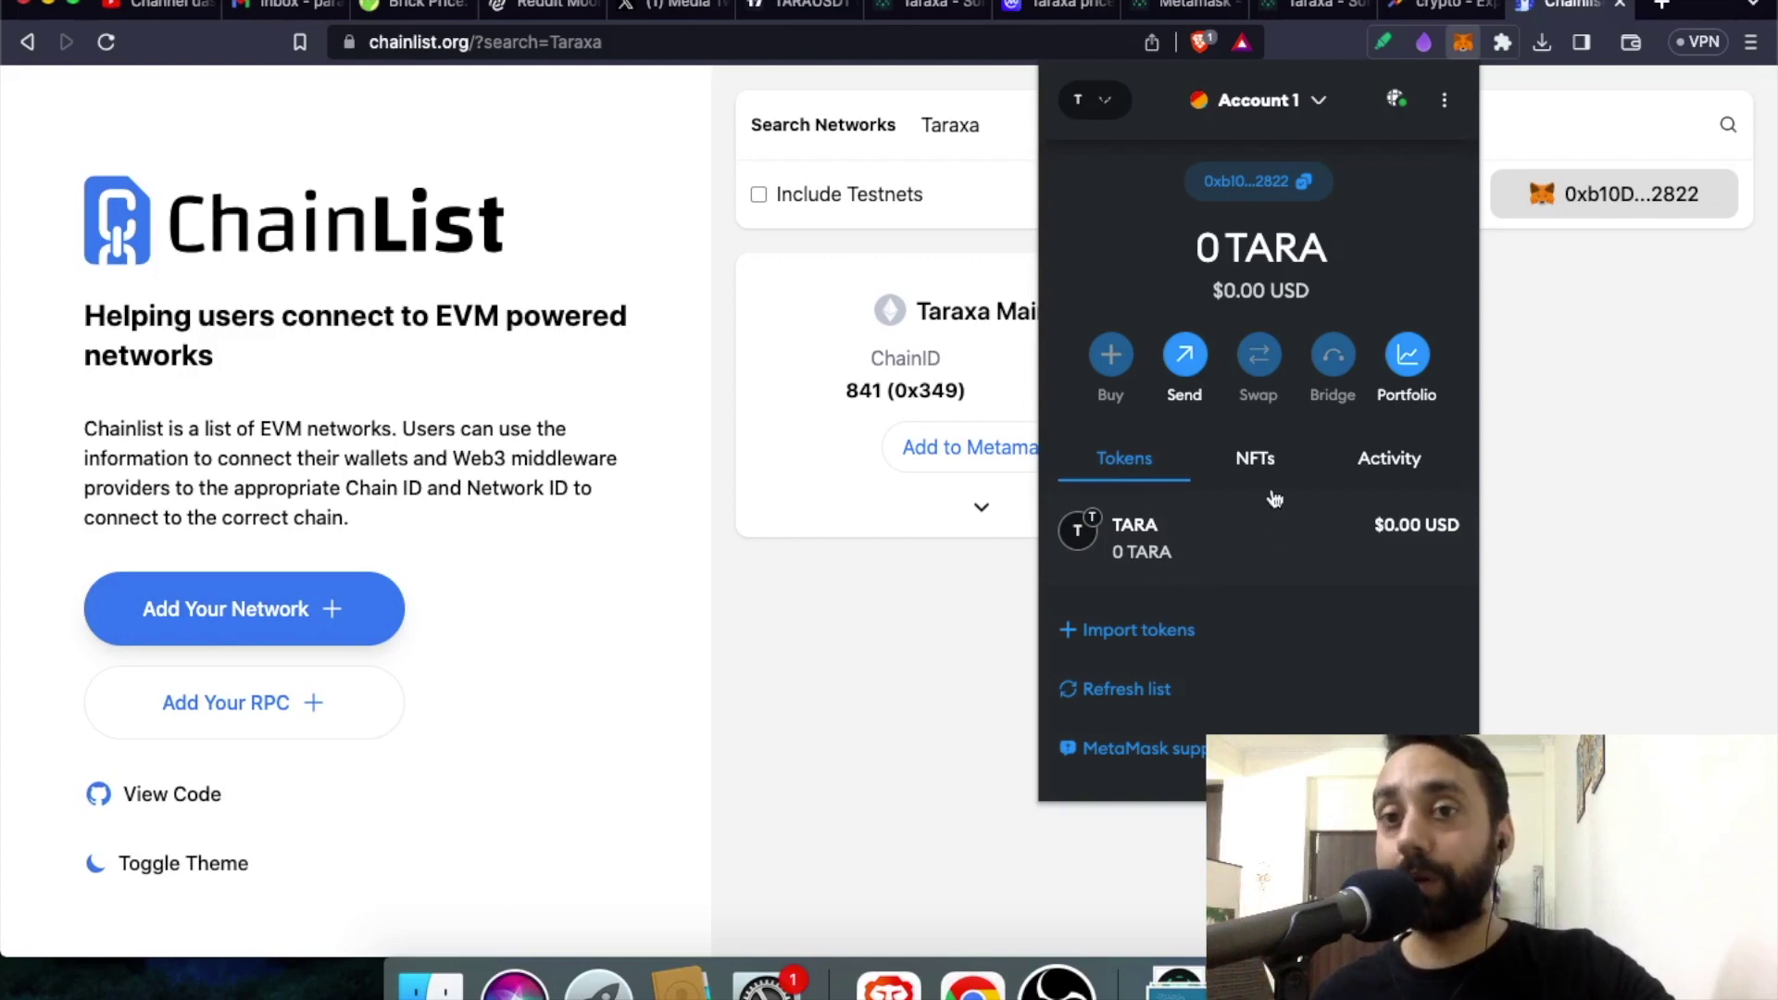
# Step: Close MetaMask, skim the Taraxa Metamask guide, then open the docs' Wallet page to Getting started
pyautogui.click(1173, 8)
pyautogui.click(1174, 9)
pyautogui.scroll(-8, 1050, 565)
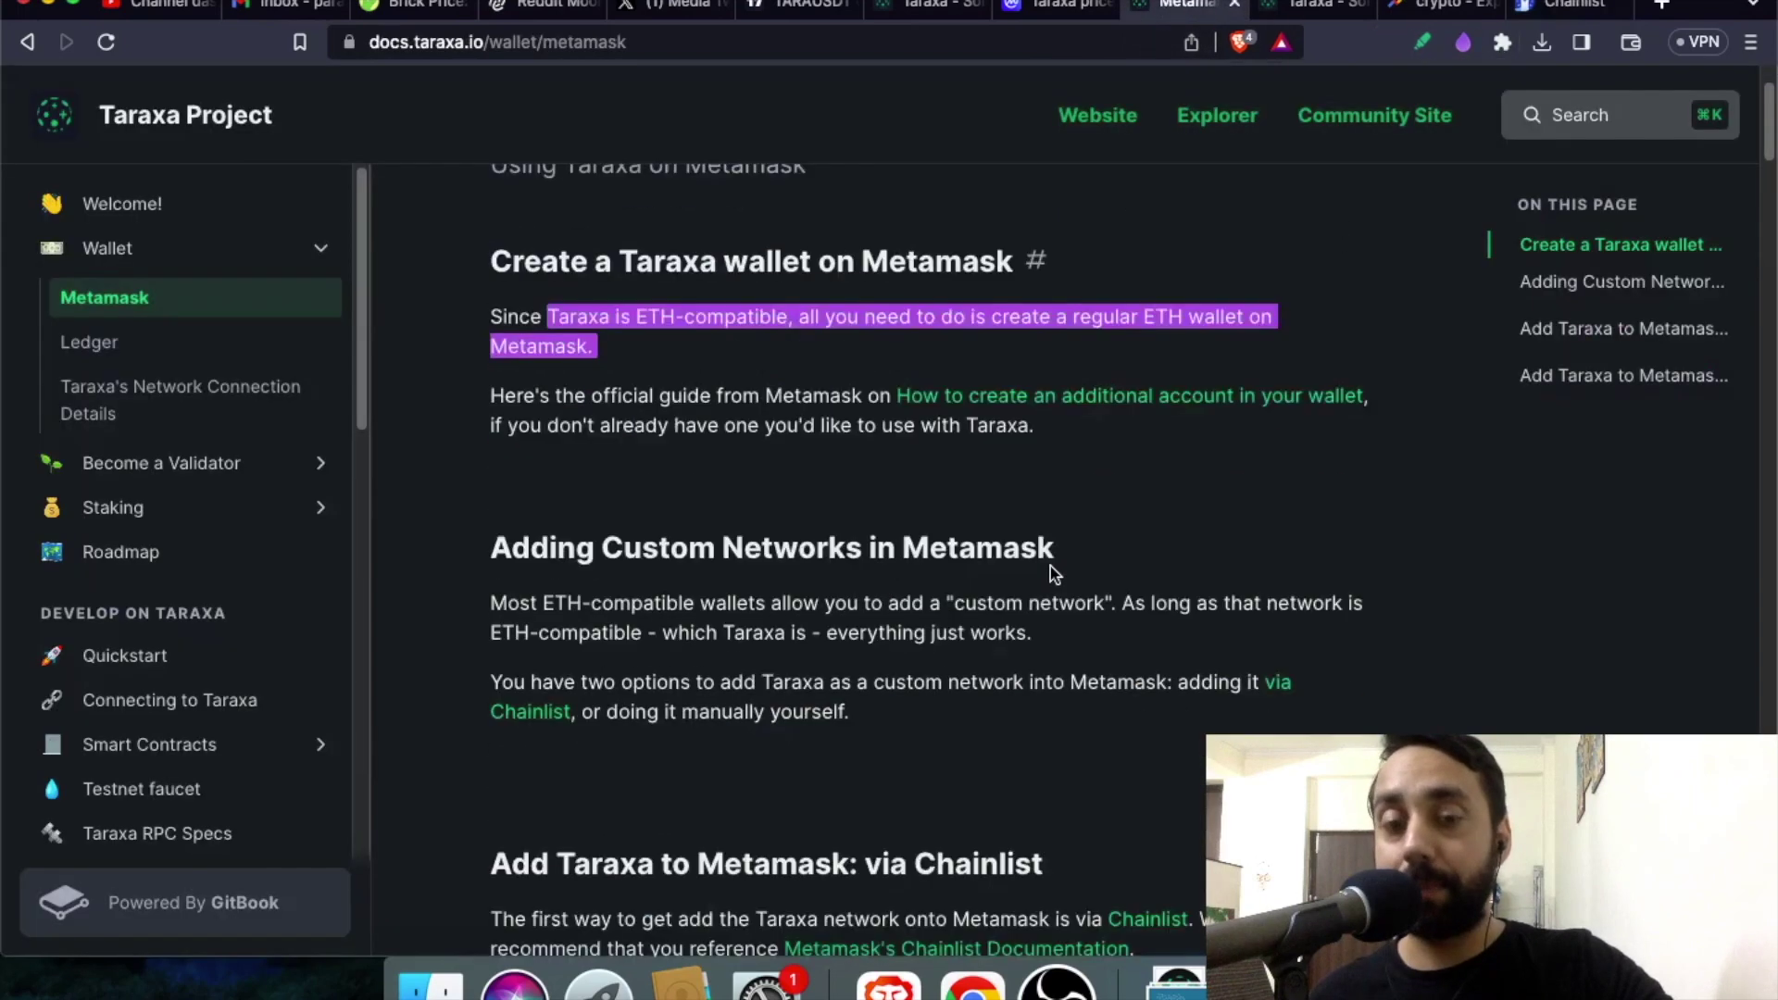
pyautogui.scroll(-10, 1158, 580)
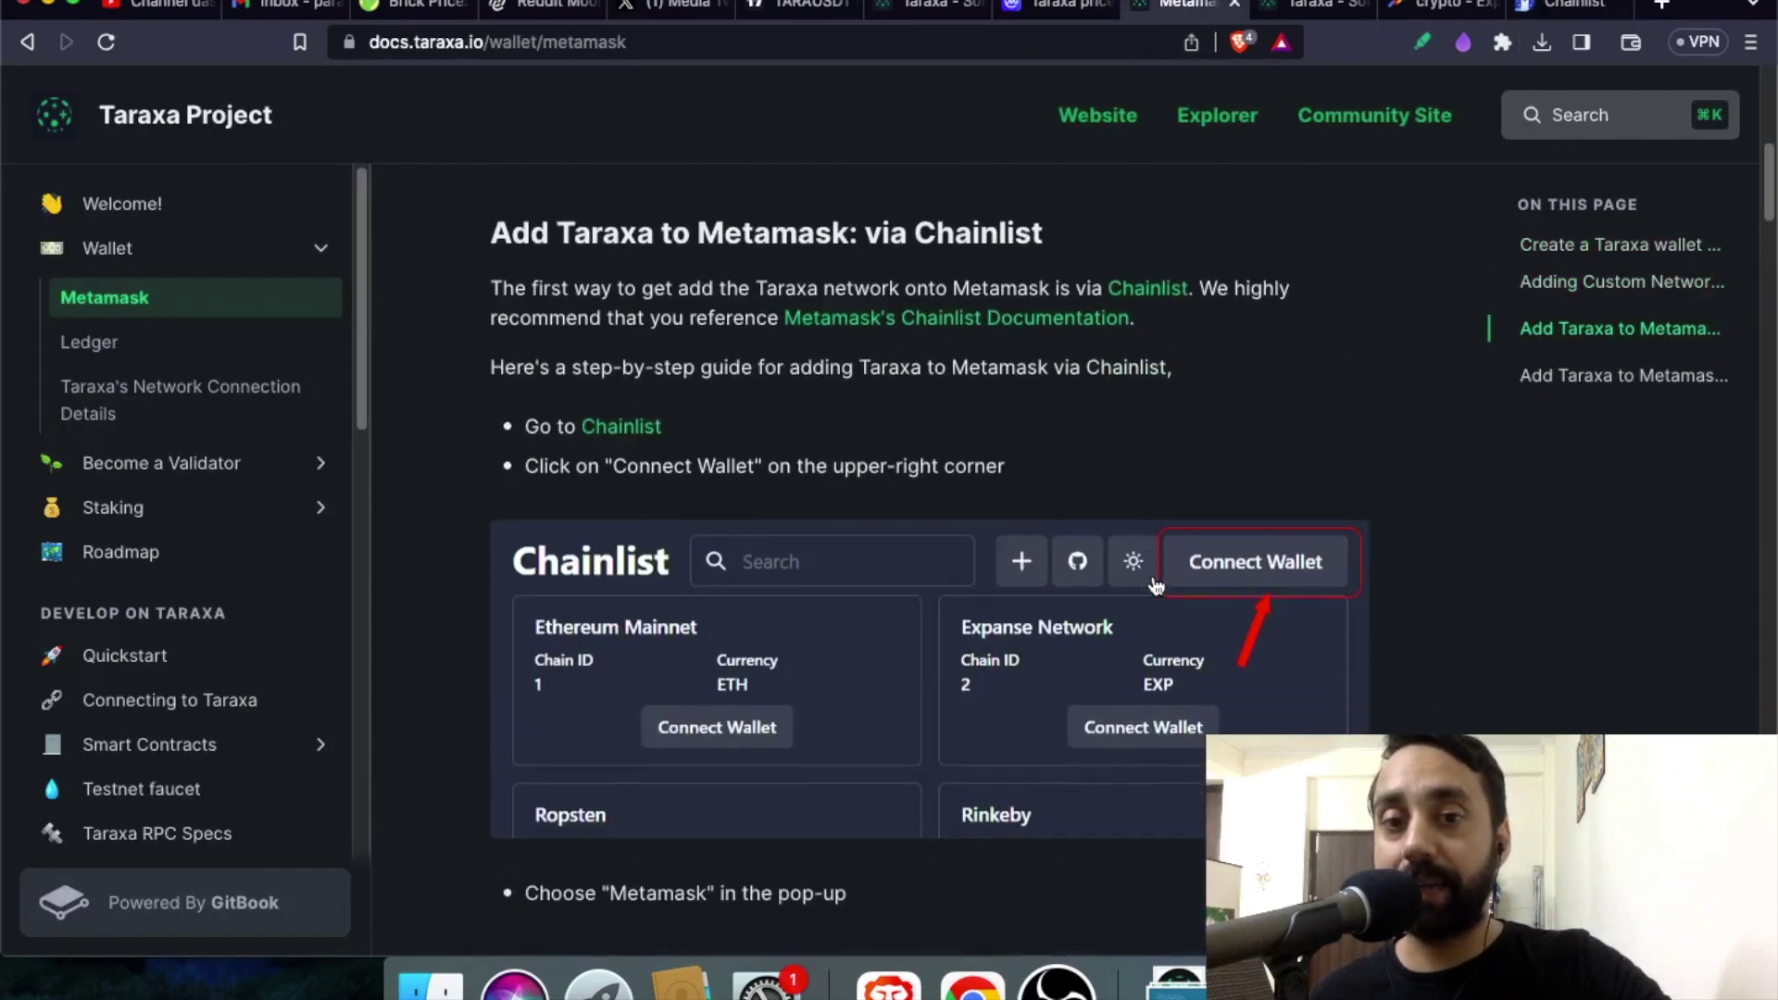
pyautogui.scroll(-5, 1157, 581)
pyautogui.scroll(20, 1142, 569)
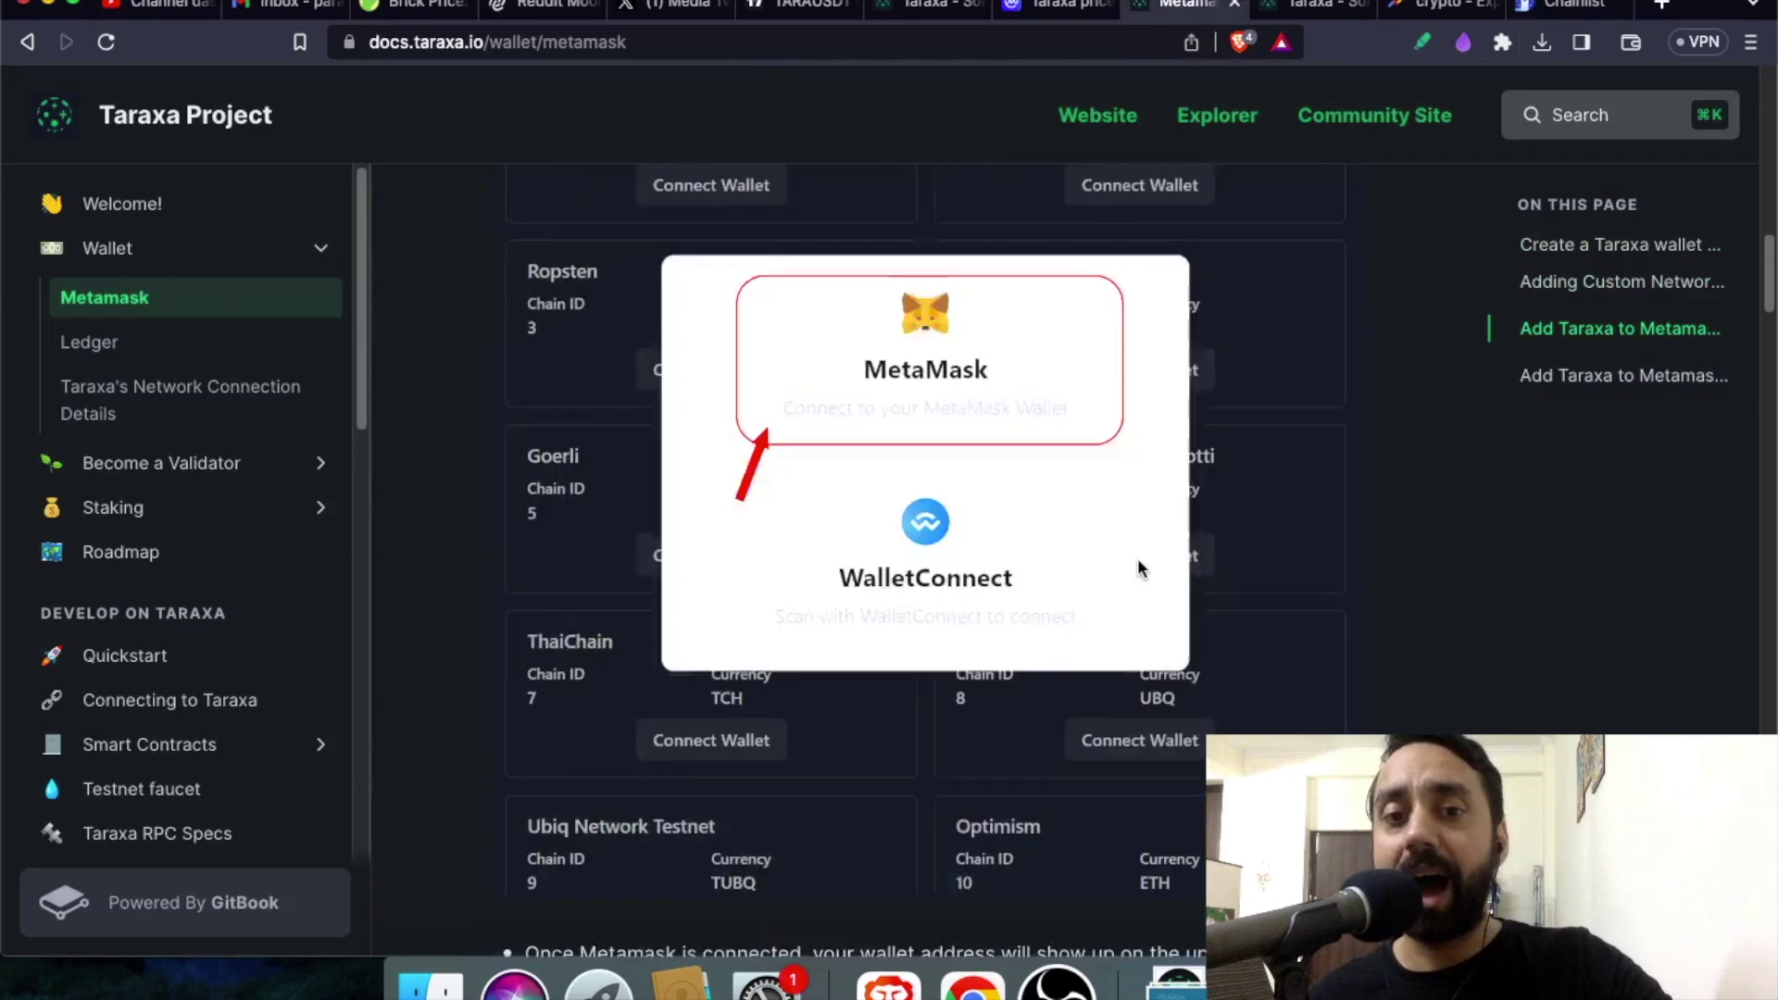
pyautogui.scroll(-4, 1142, 569)
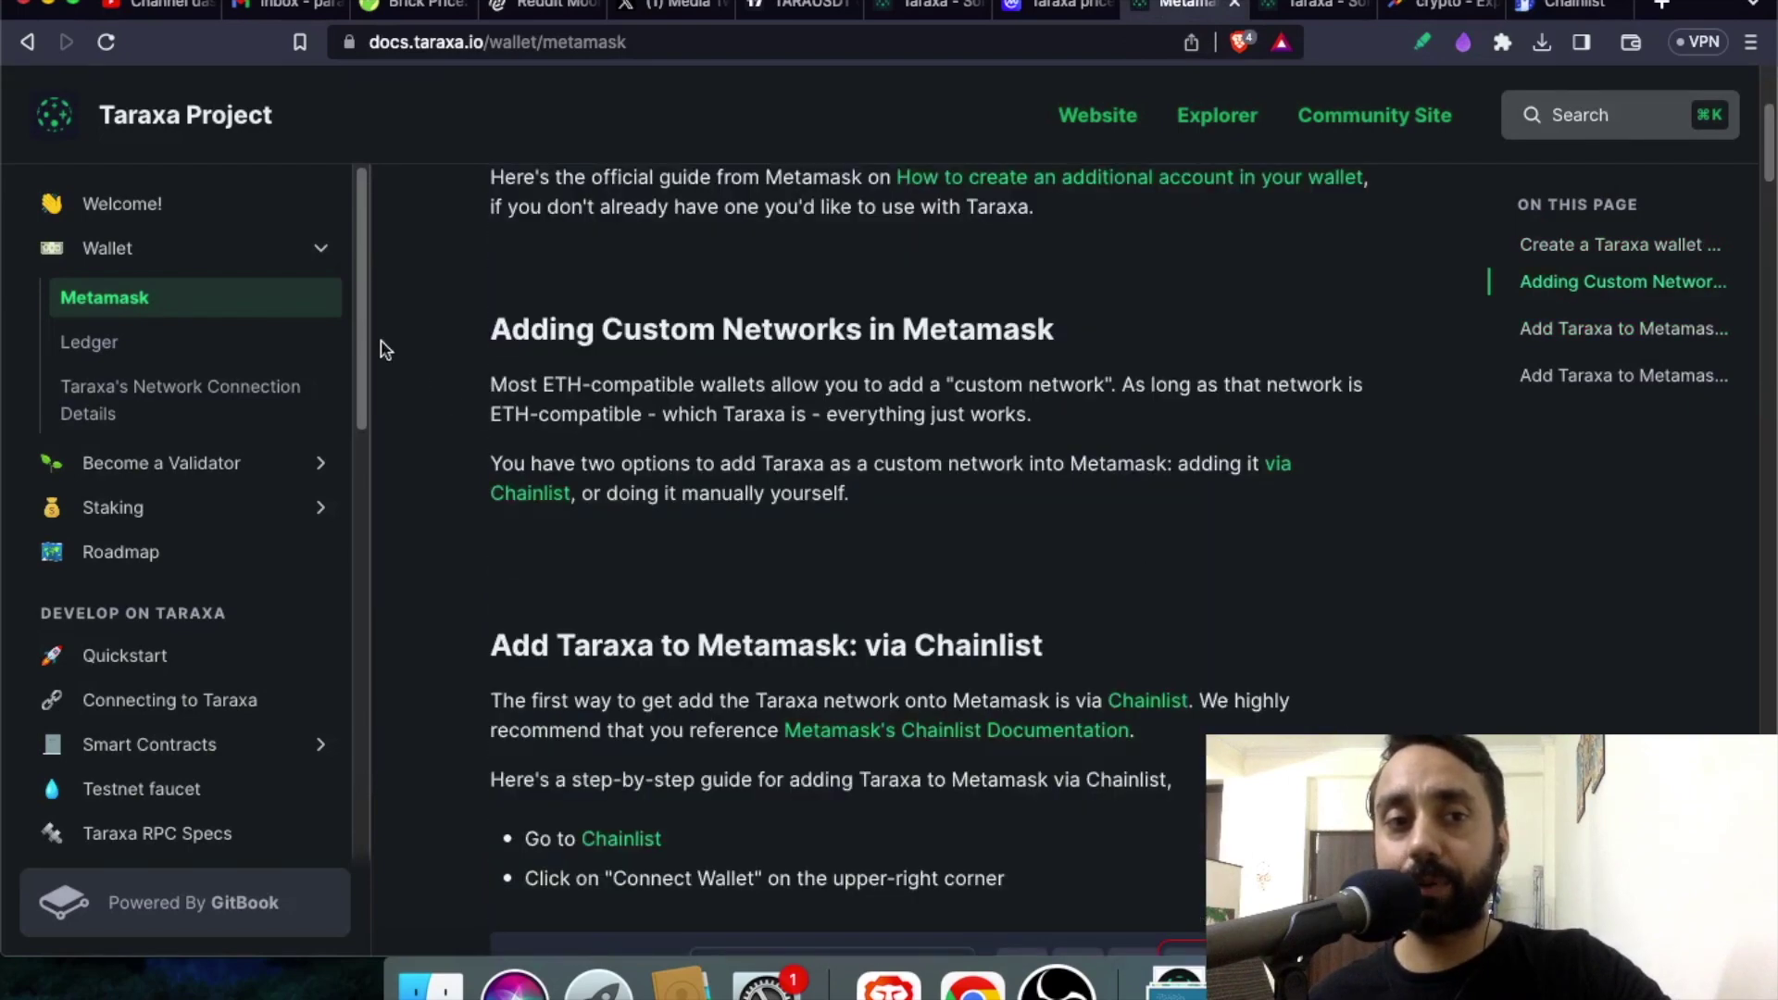
pyautogui.click(218, 246)
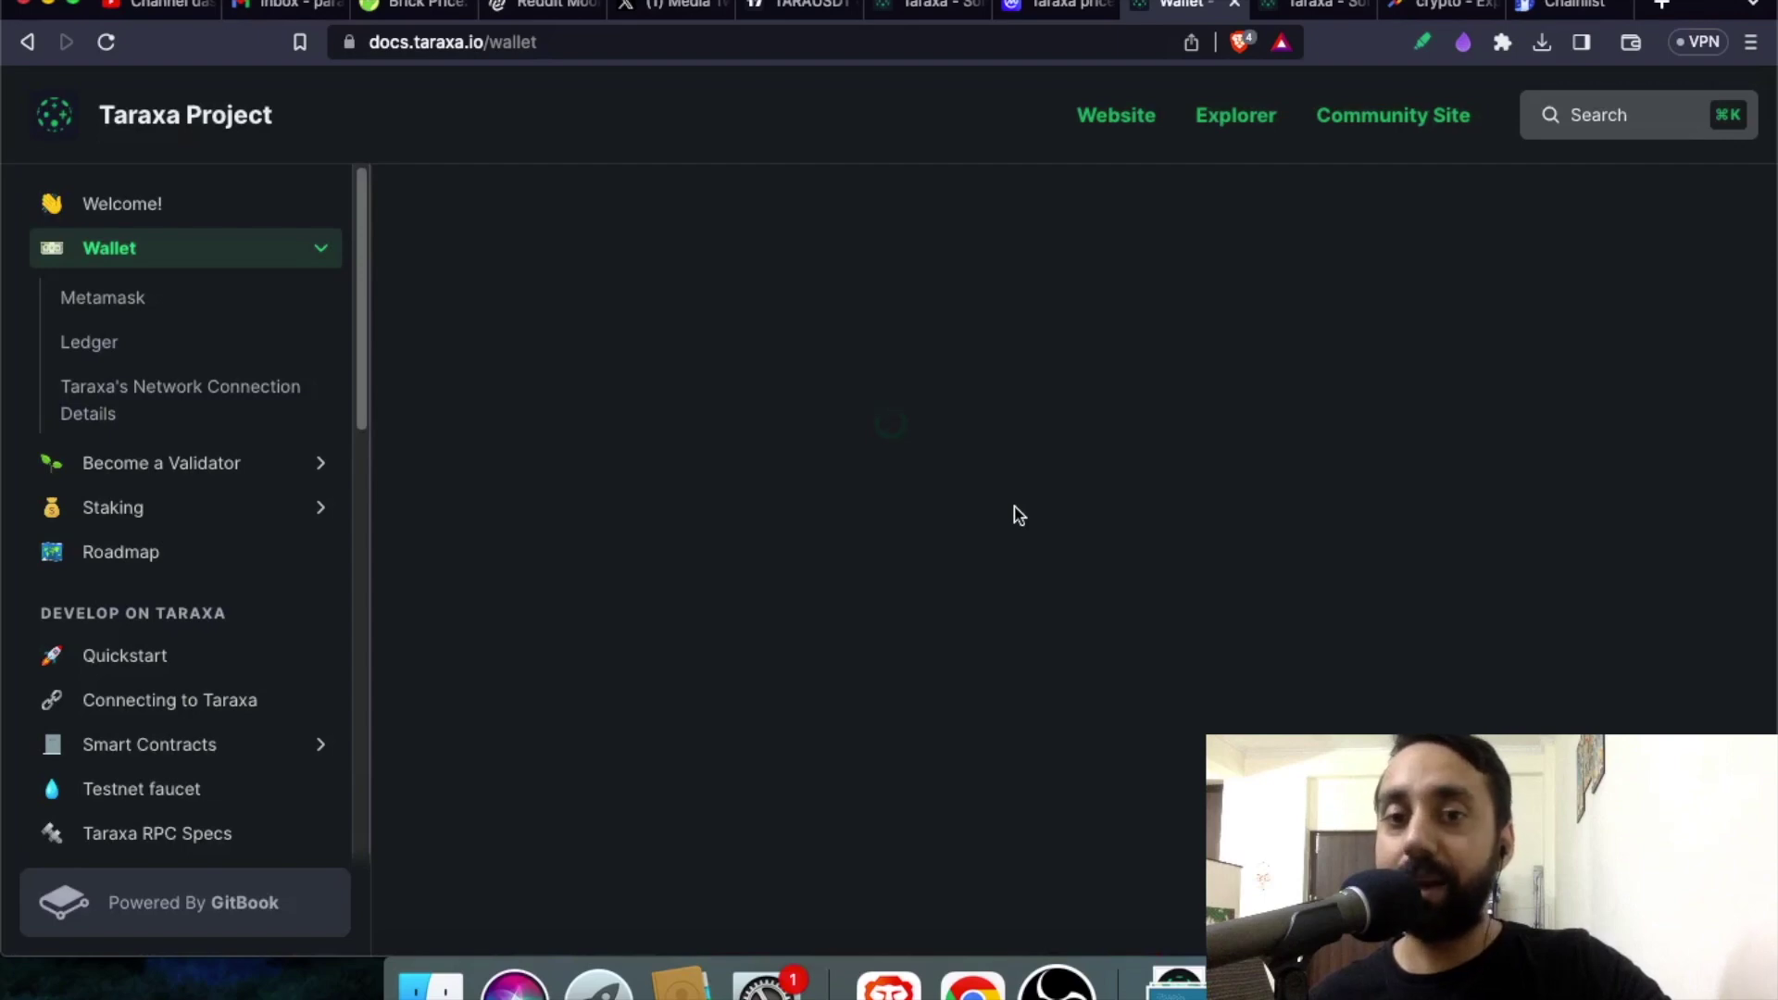
pyautogui.scroll(-9, 1023, 516)
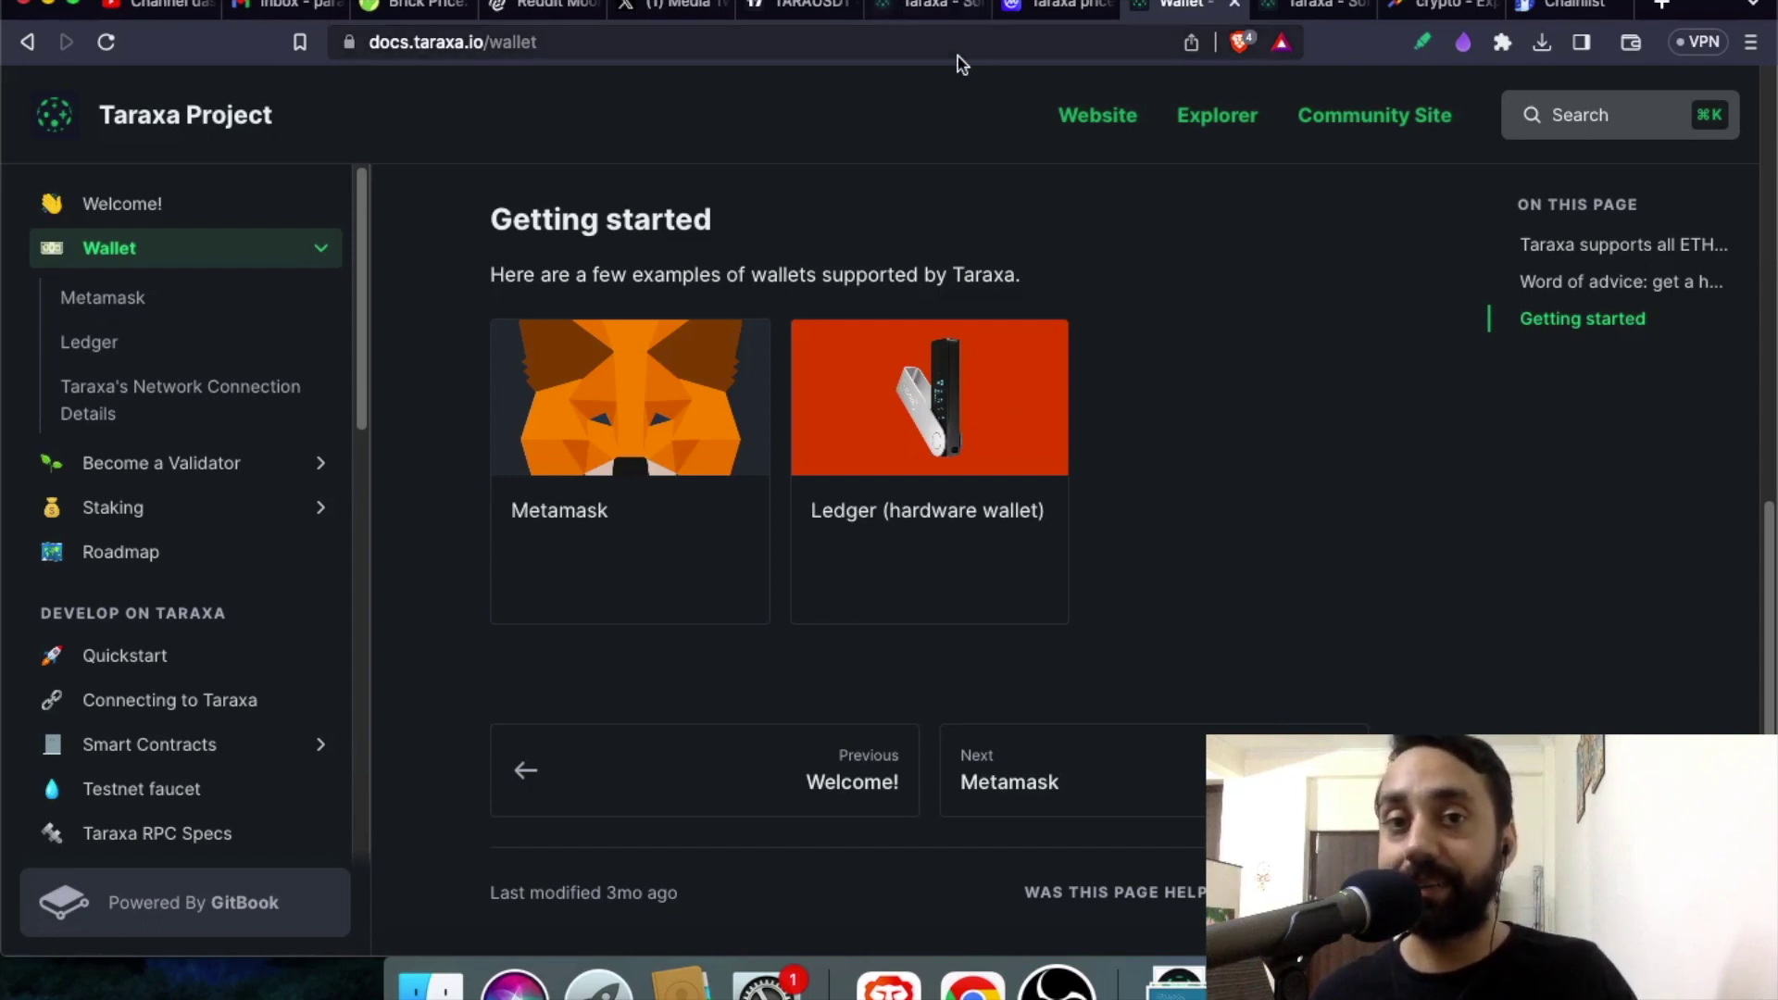
# Step: Replace TARAUSDT on the TradingView chart with KASUSDT, Kaspa / USDT from MEXC
pyautogui.click(808, 5)
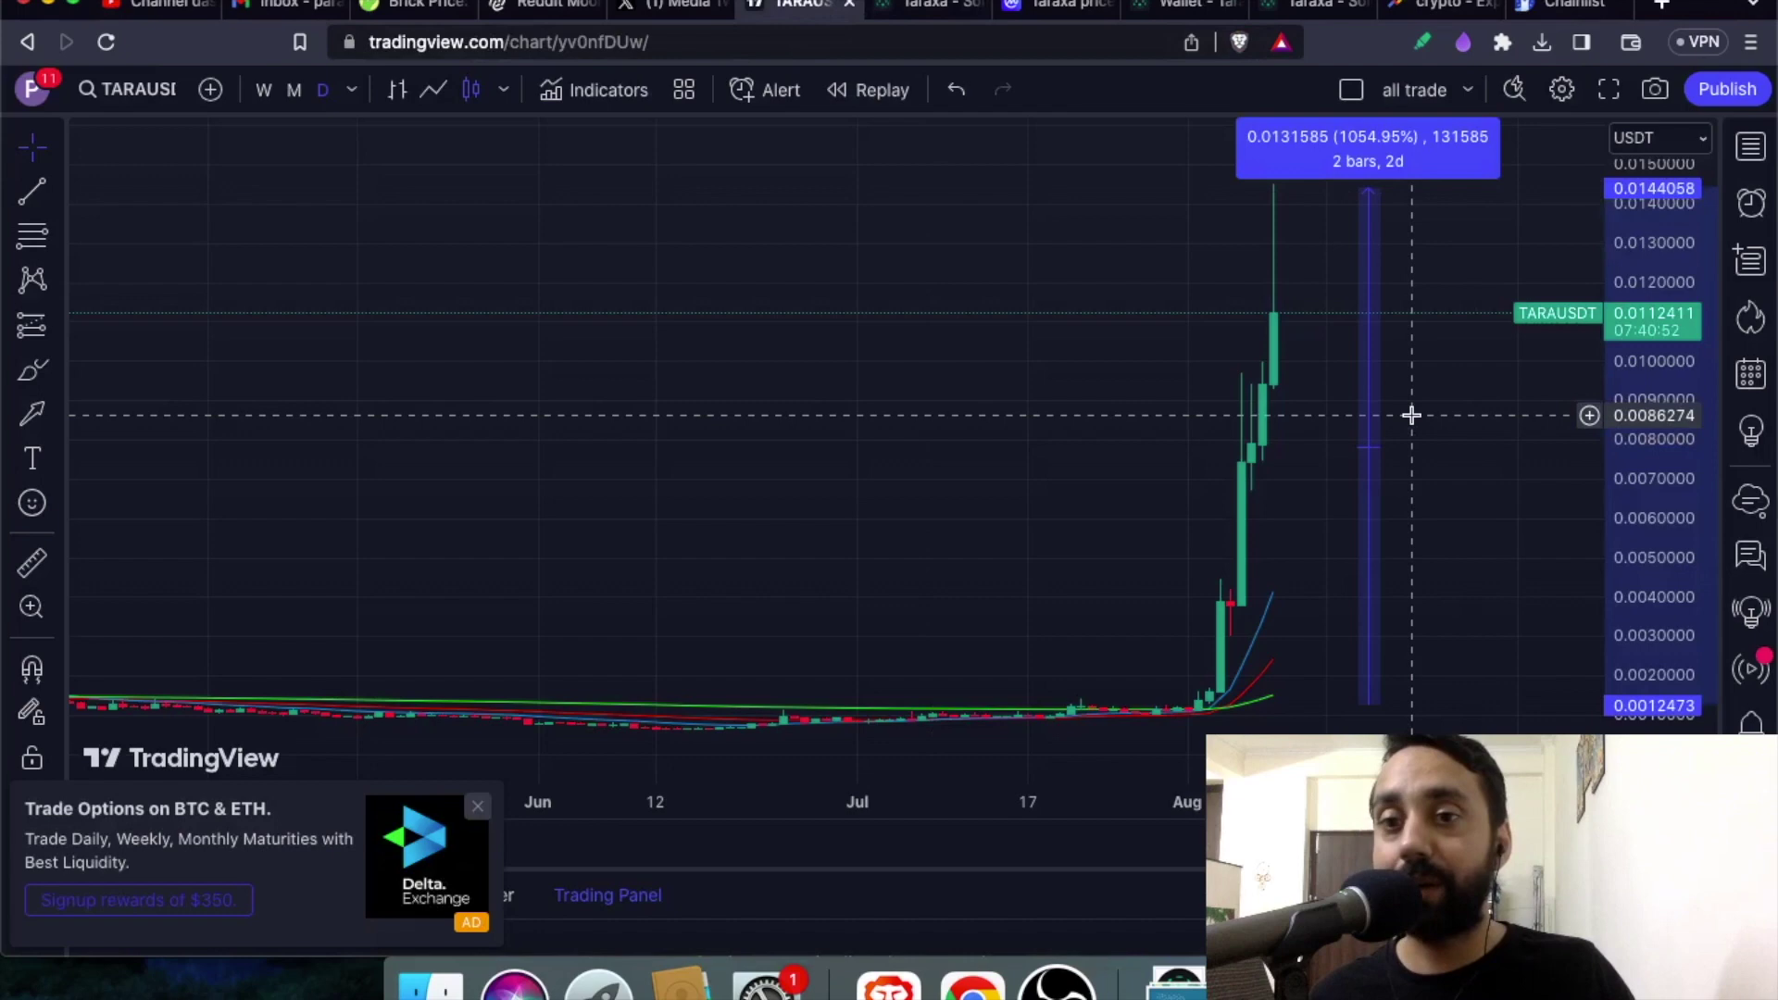
pyautogui.click(168, 96)
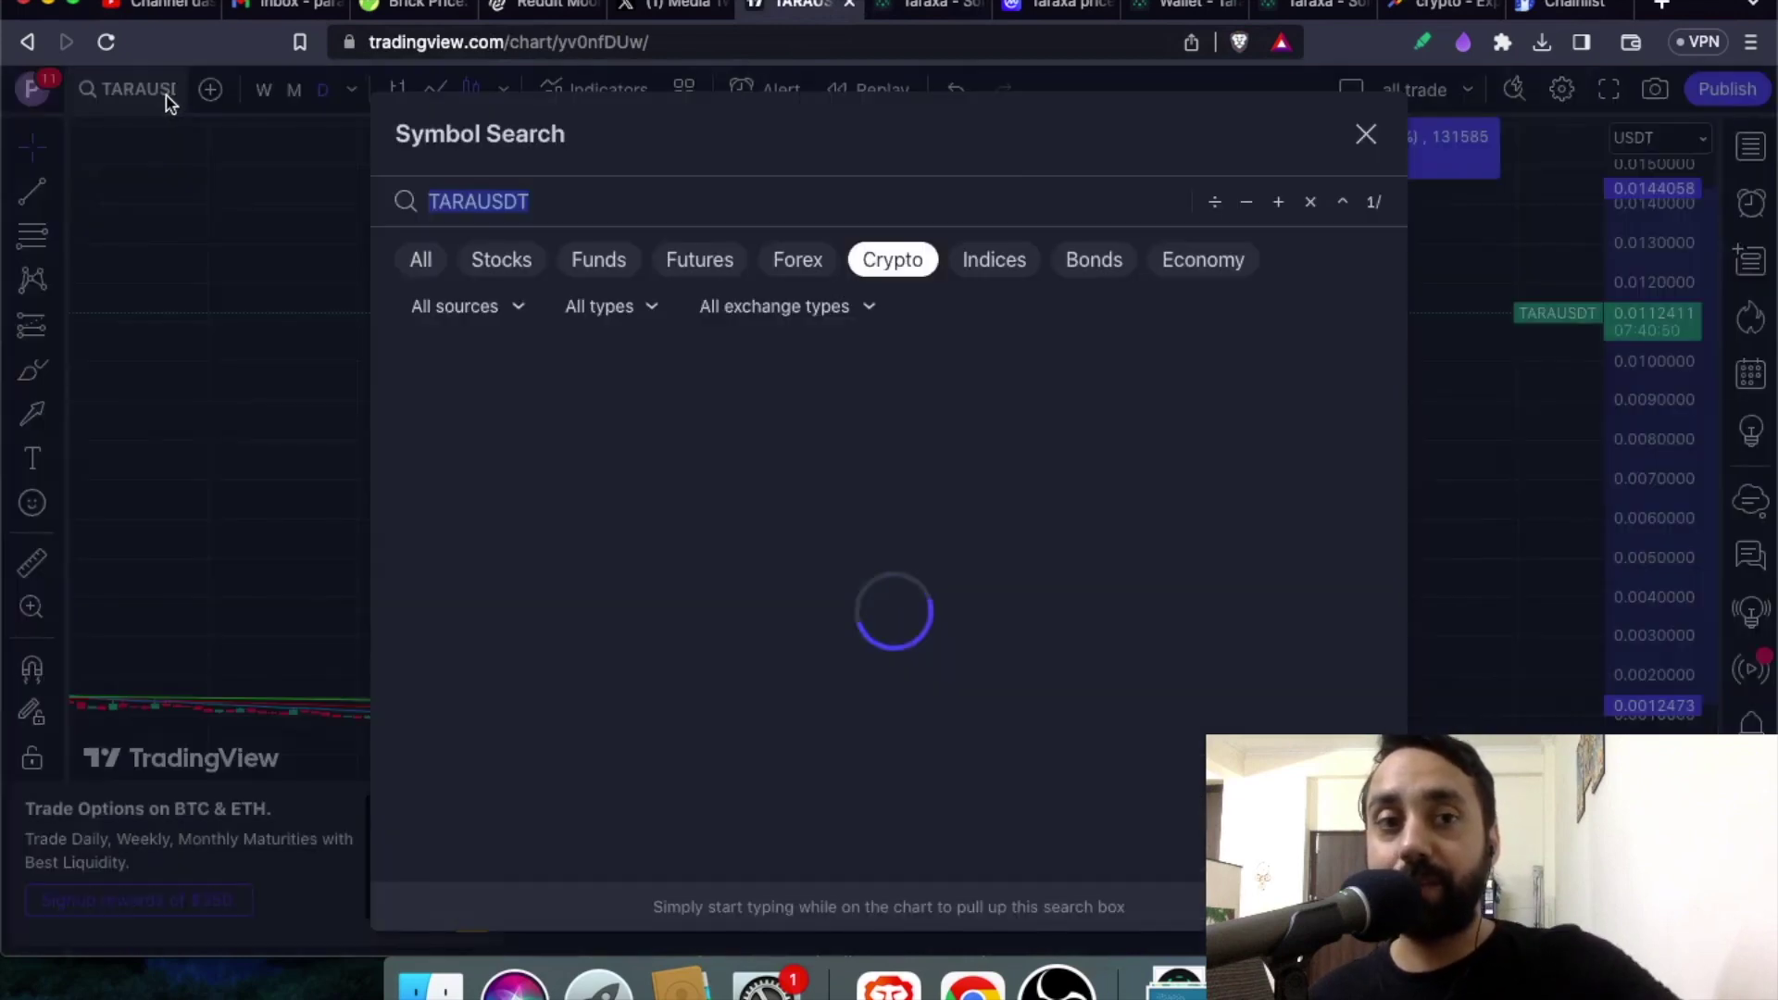
pyautogui.write('KAS')
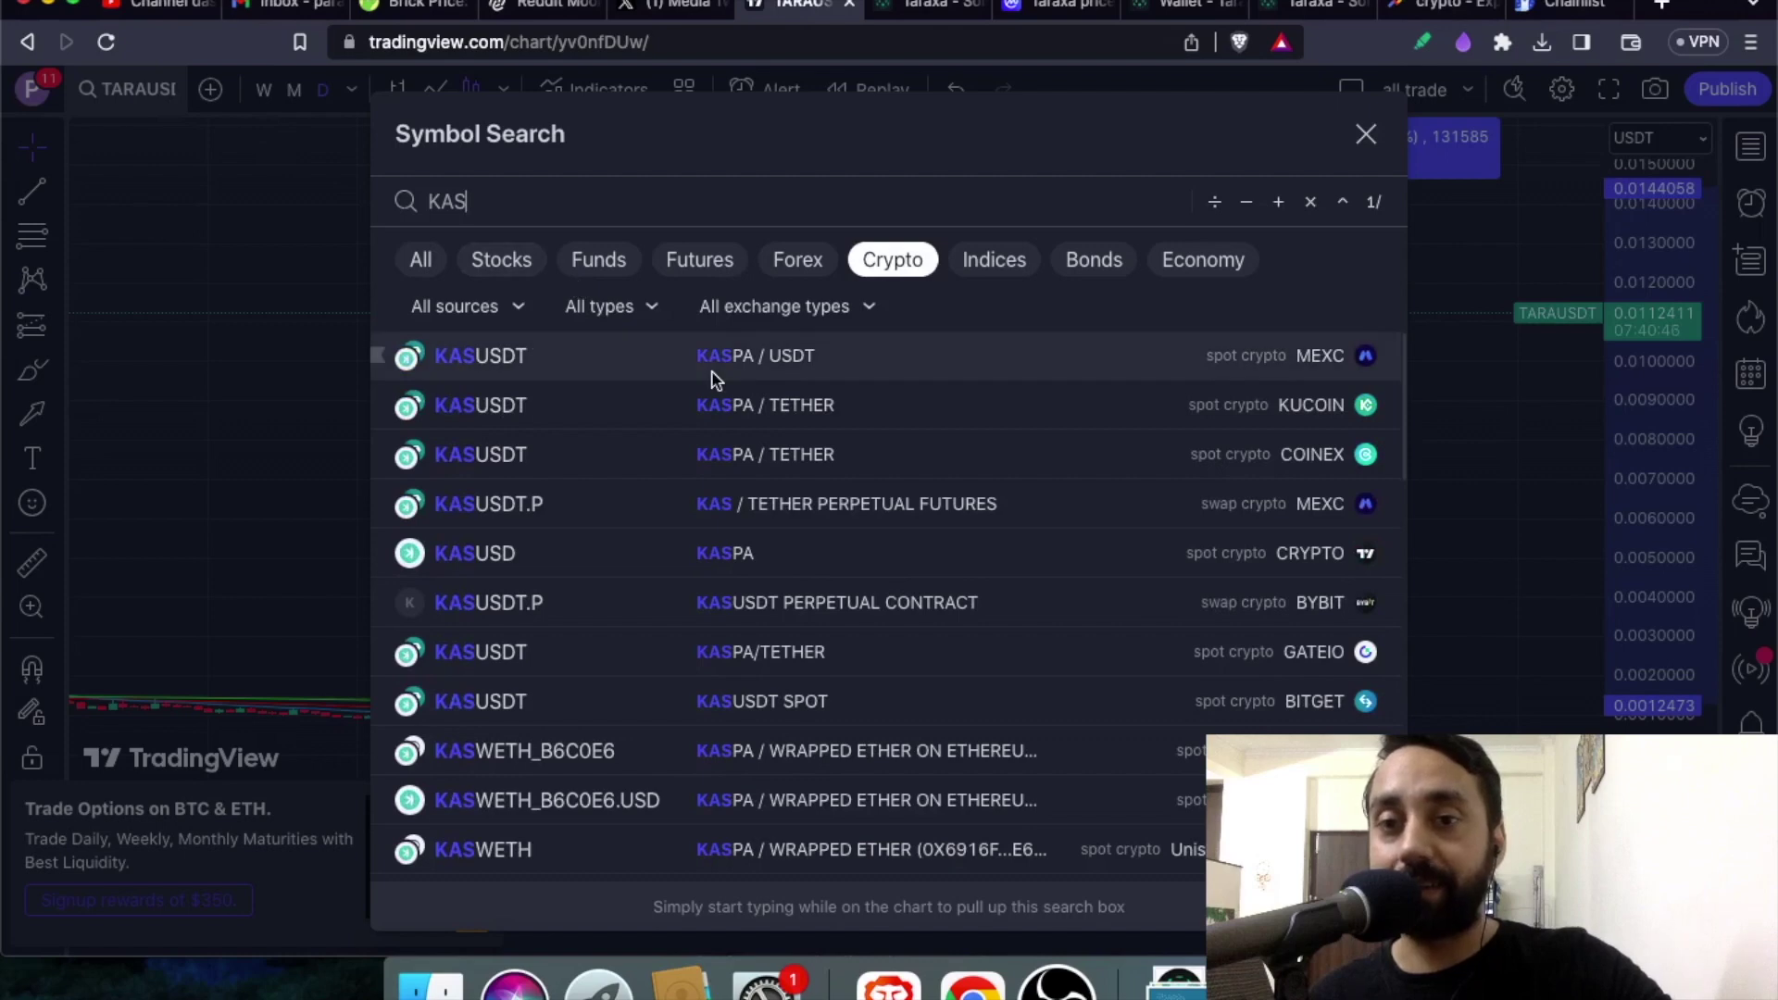
pyautogui.click(713, 377)
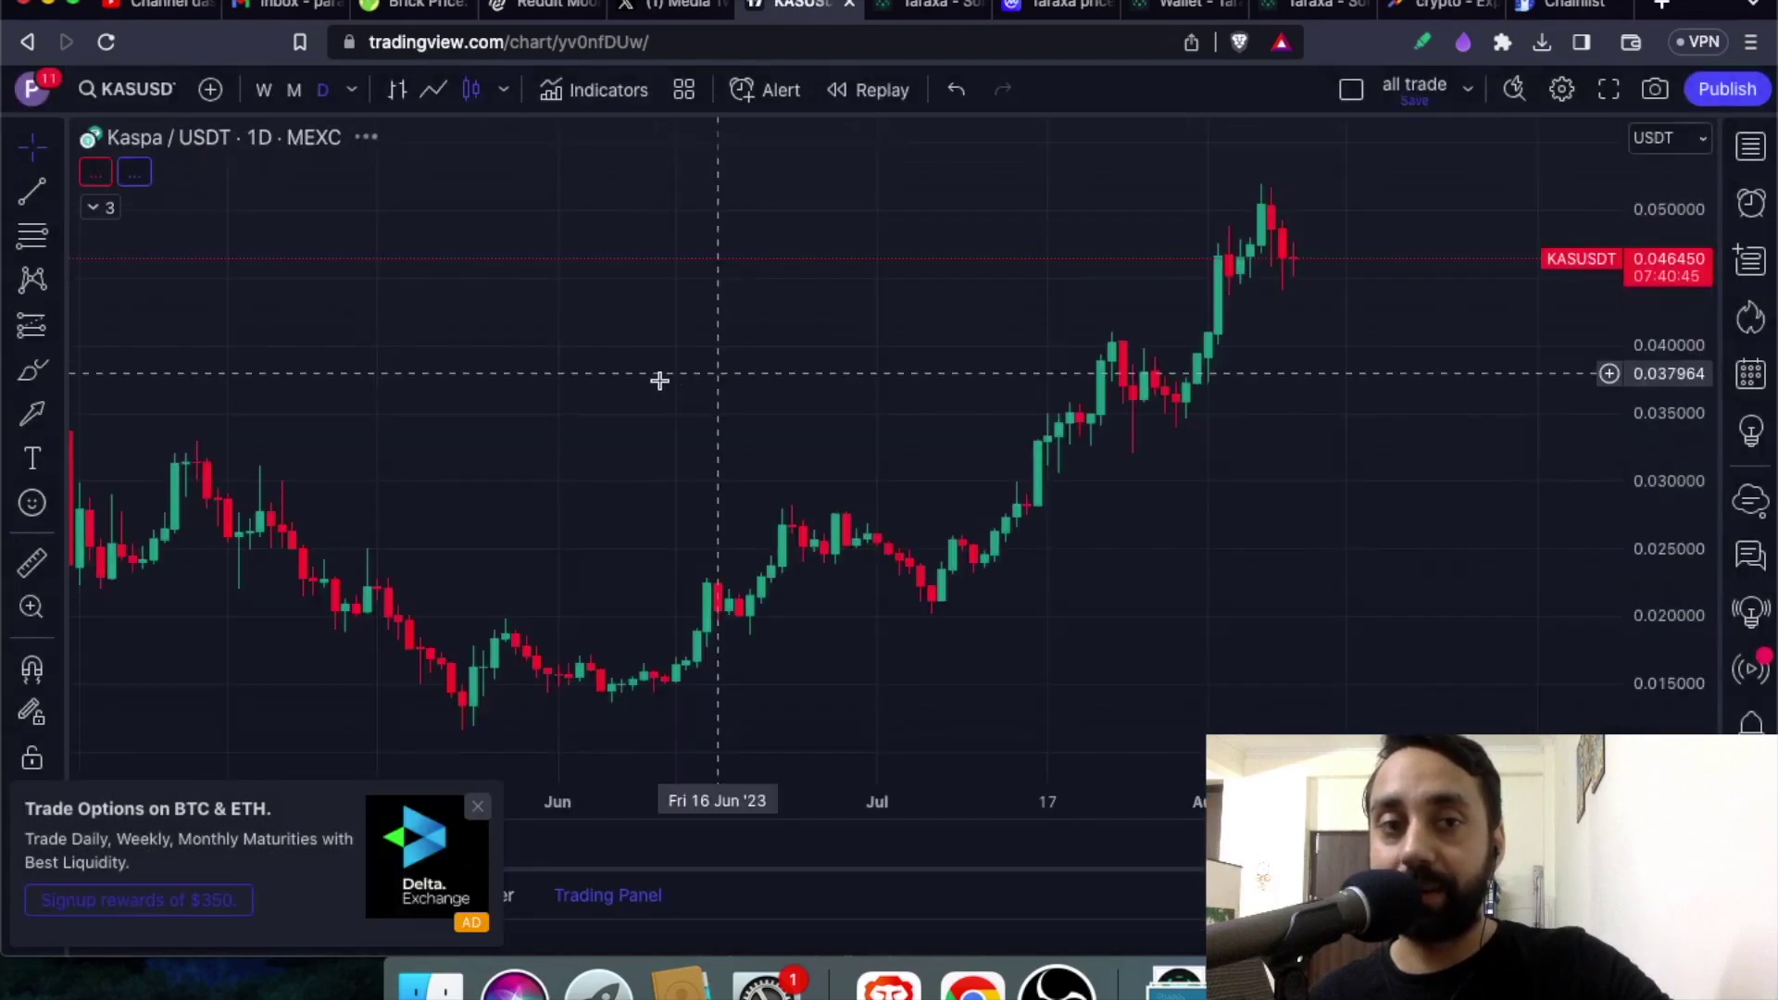
# Step: Switch the KAS/USDT chart to the weekly (W) interval
pyautogui.scroll(-5, 551, 382)
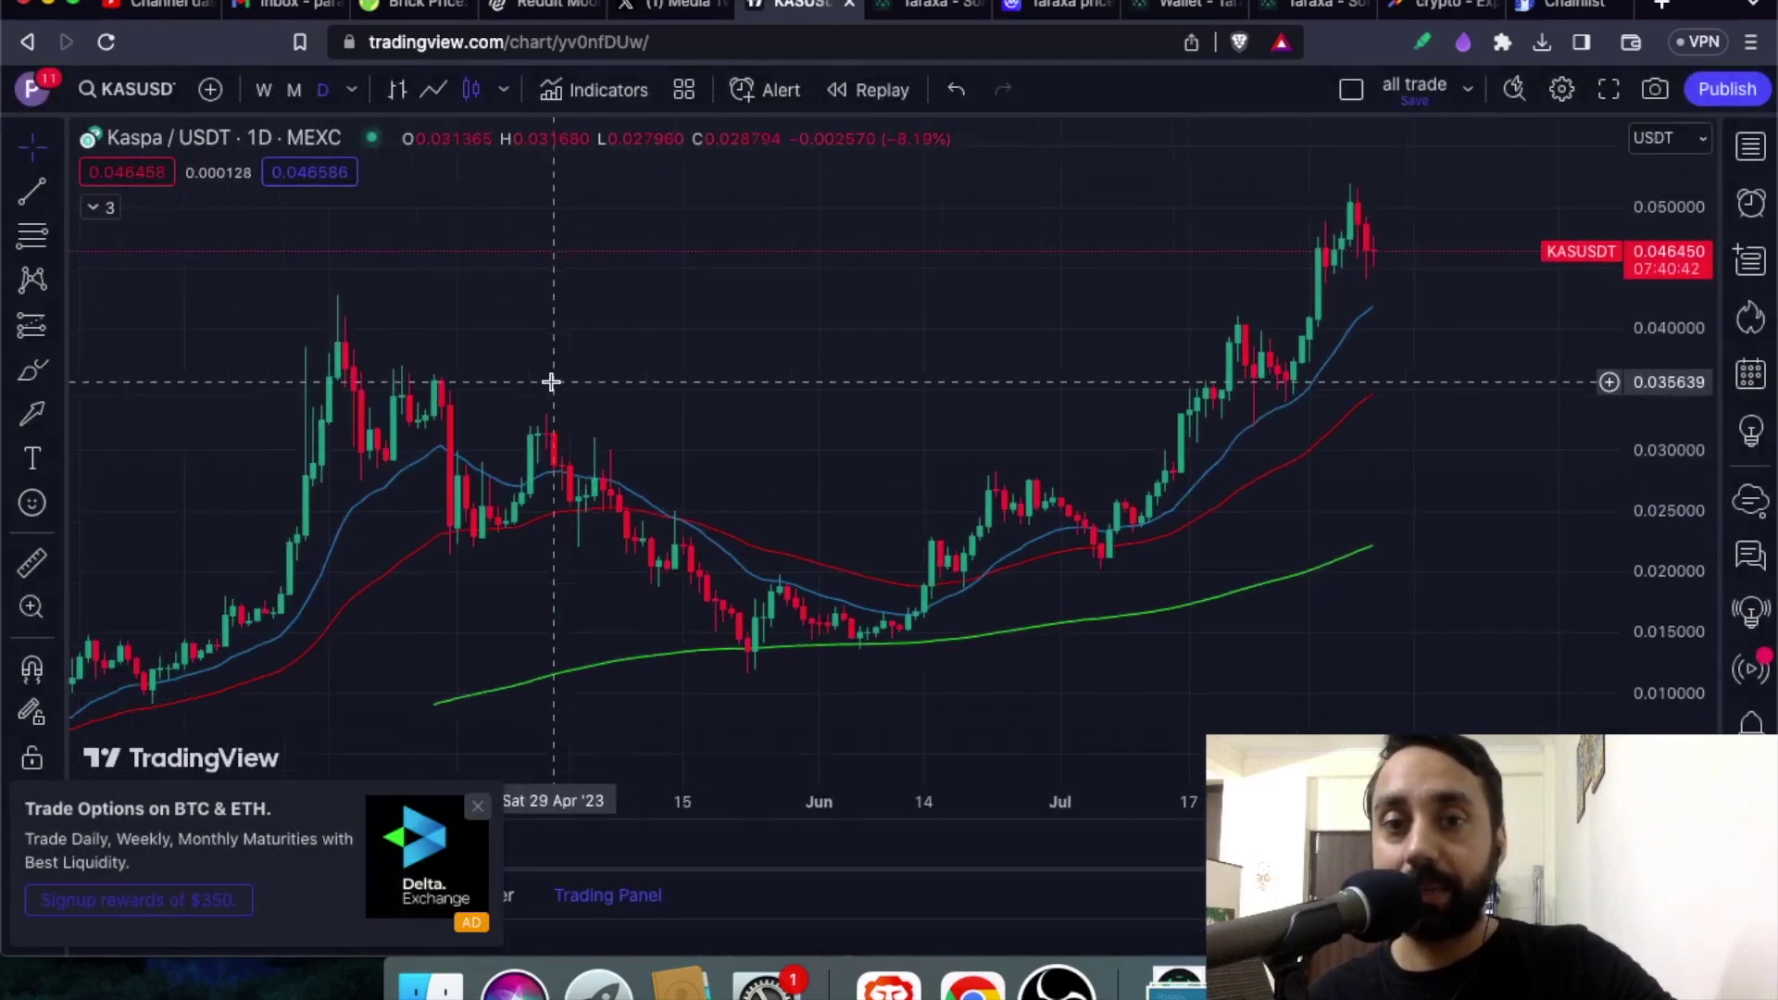
pyautogui.scroll(-3, 551, 381)
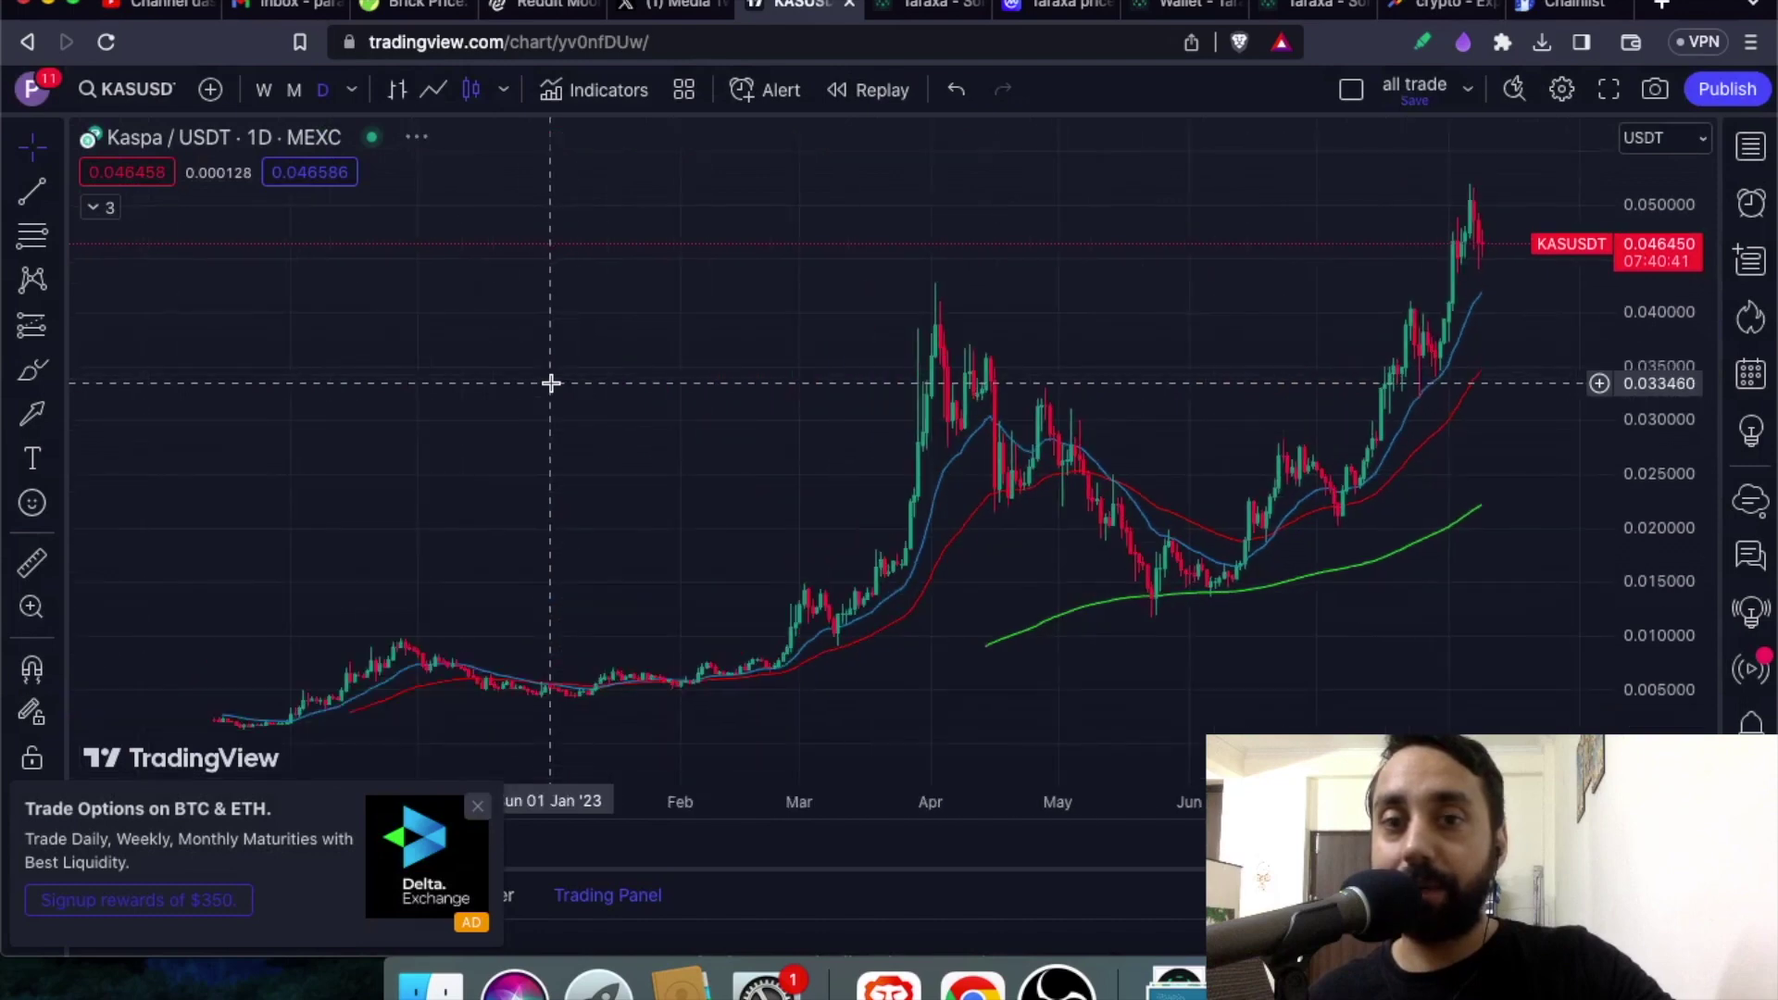
pyautogui.click(263, 91)
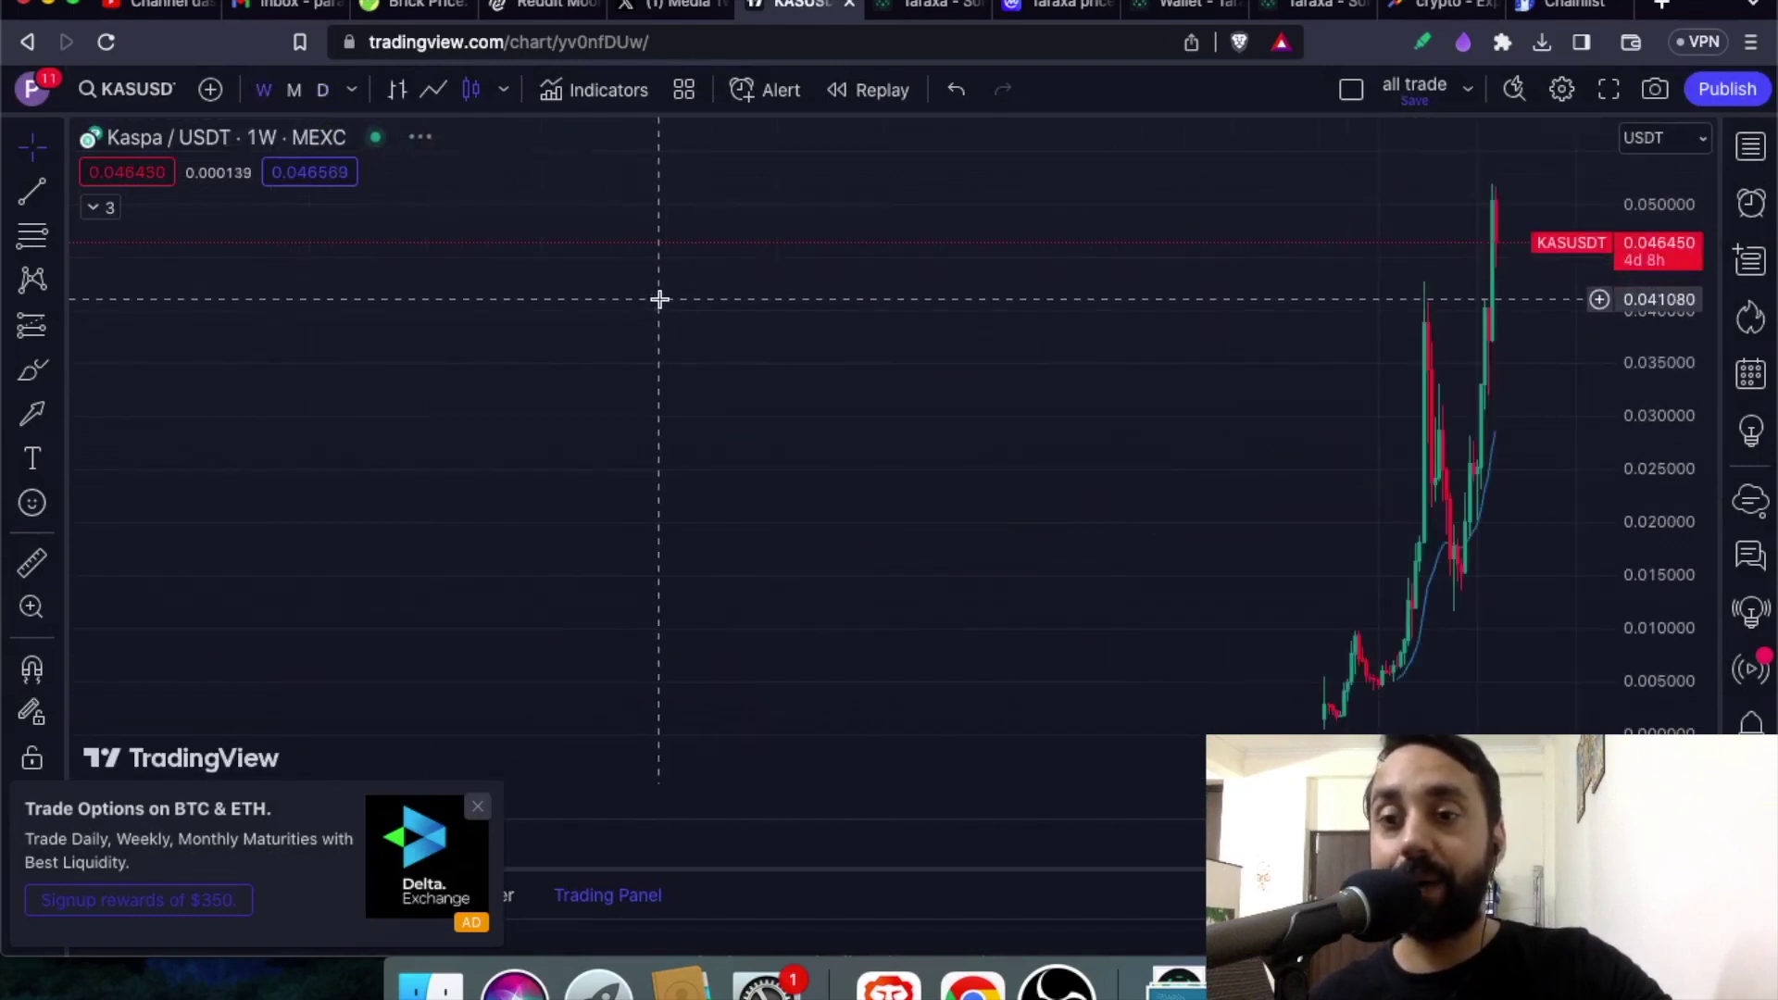
pyautogui.scroll(5, 660, 305)
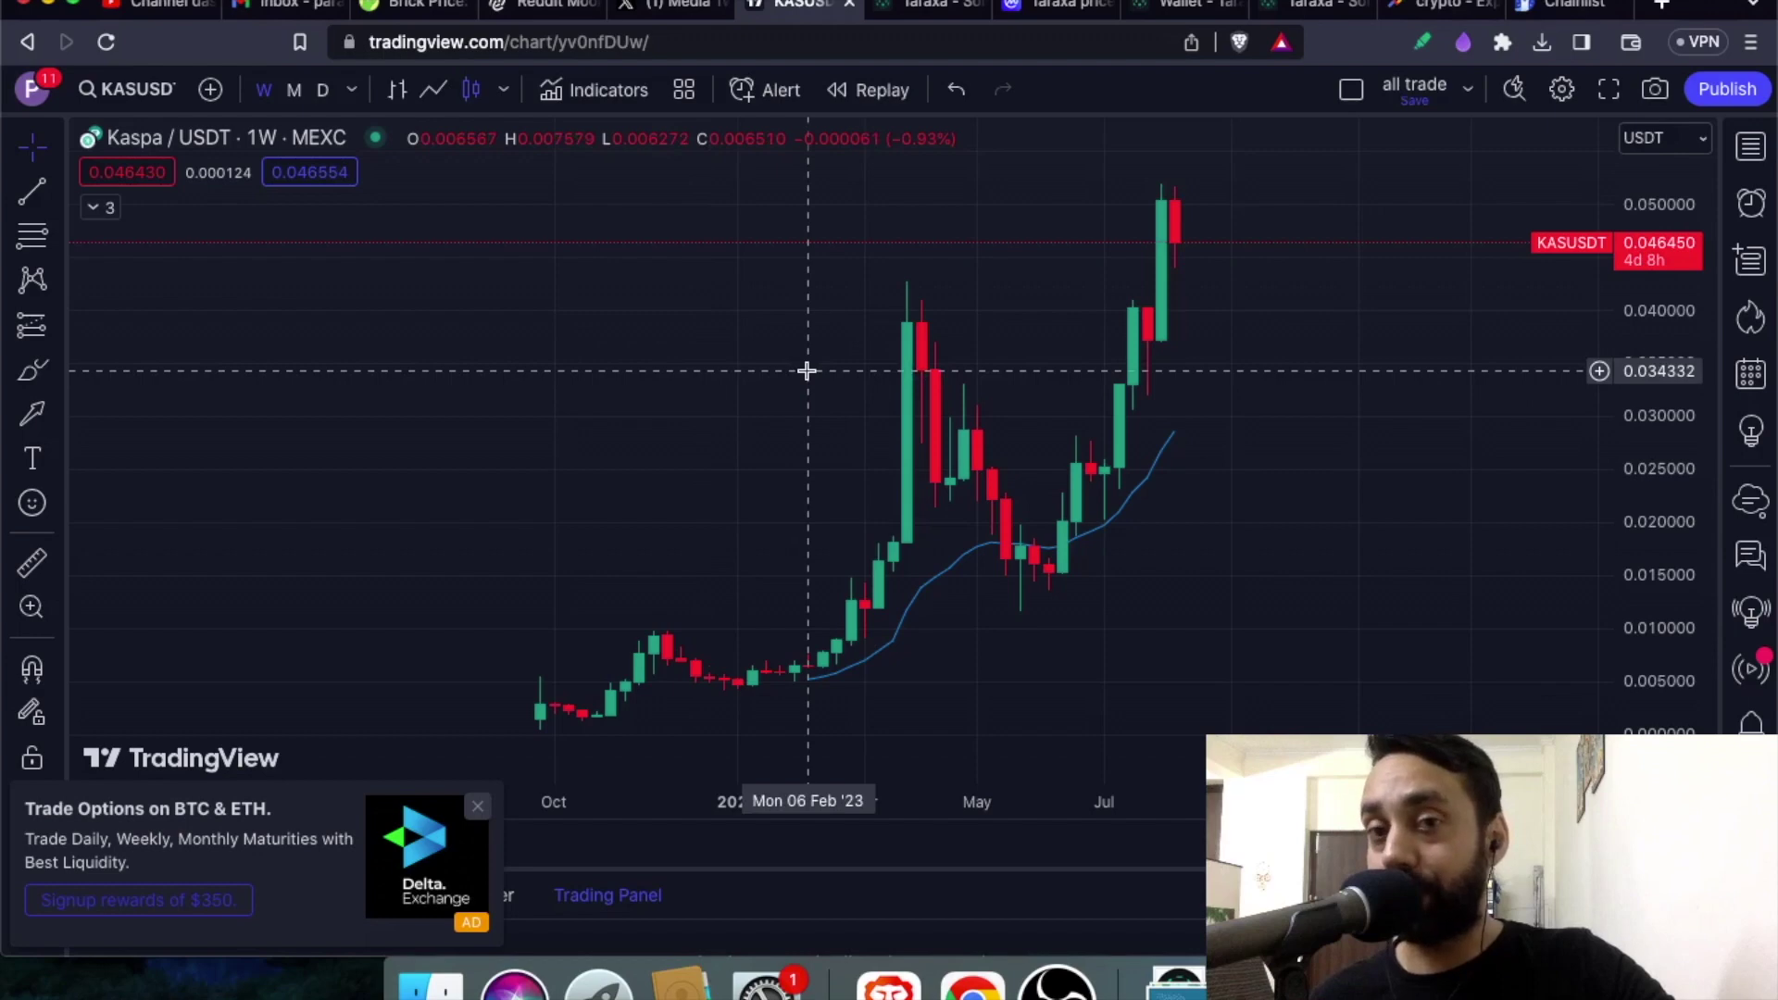
pyautogui.click(148, 92)
# Step: Chart HBARUSDT.P, HBAR / Tether perpetual futures on MEXC, and zoom into the candles
pyautogui.write('HBAR')
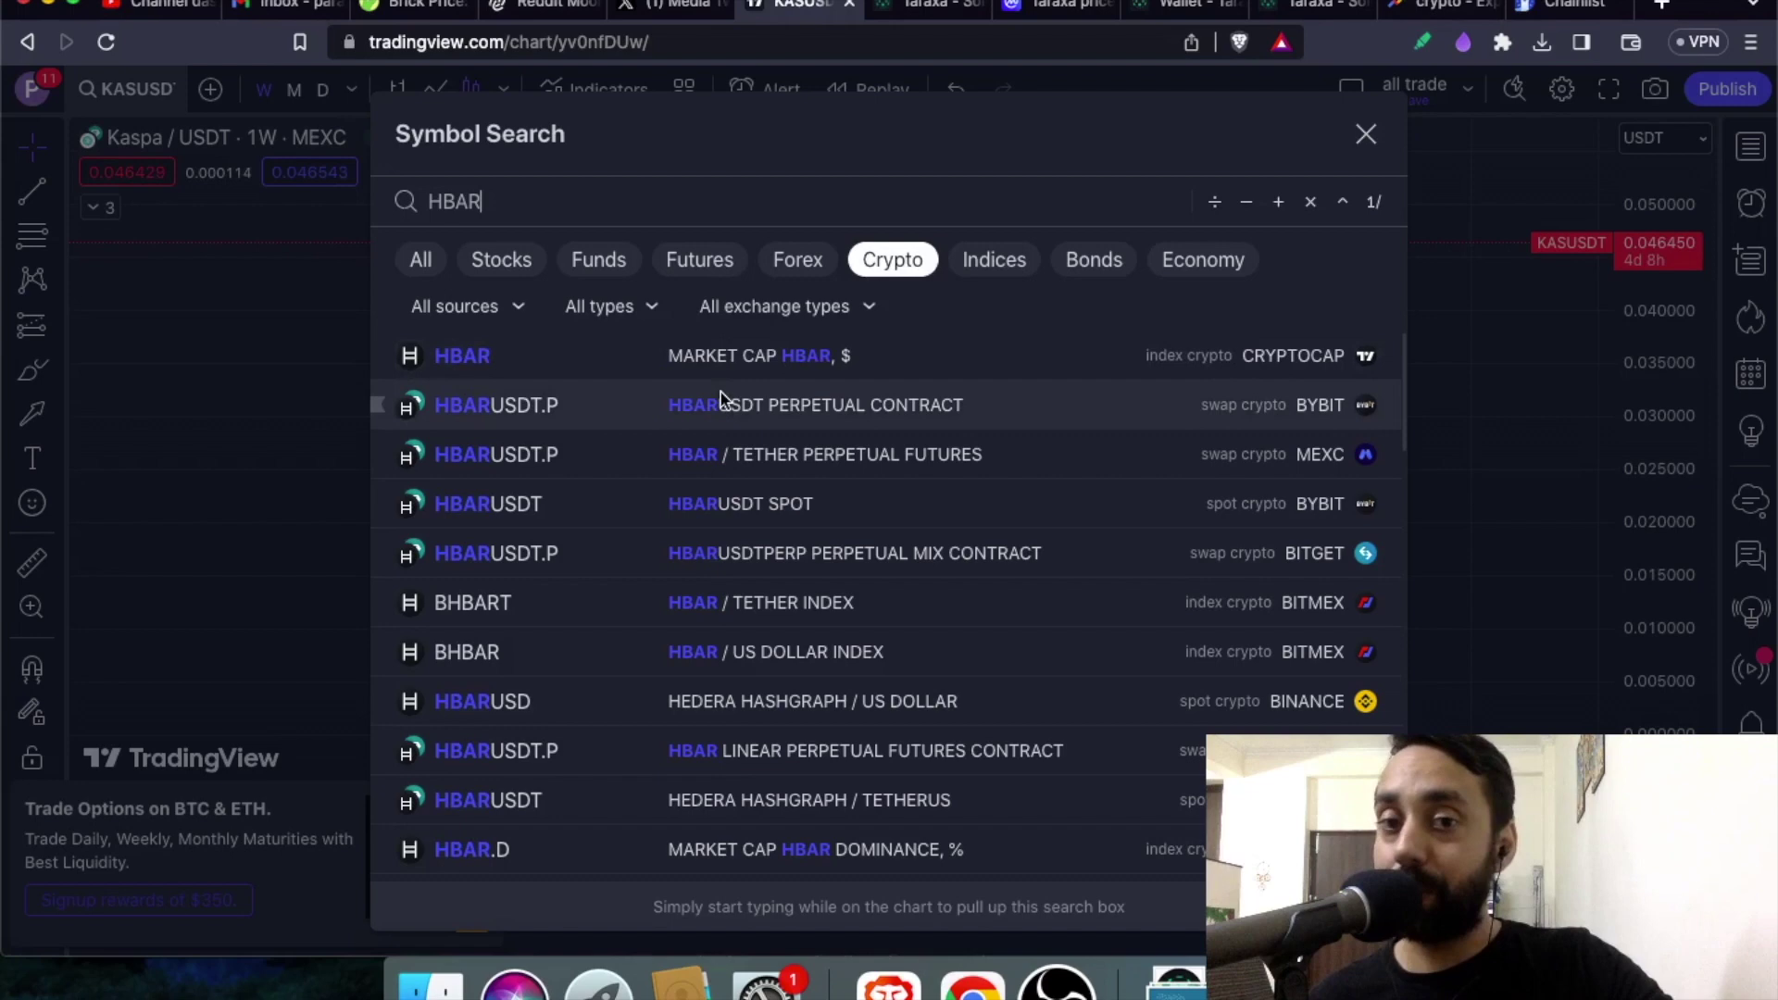
pyautogui.click(741, 454)
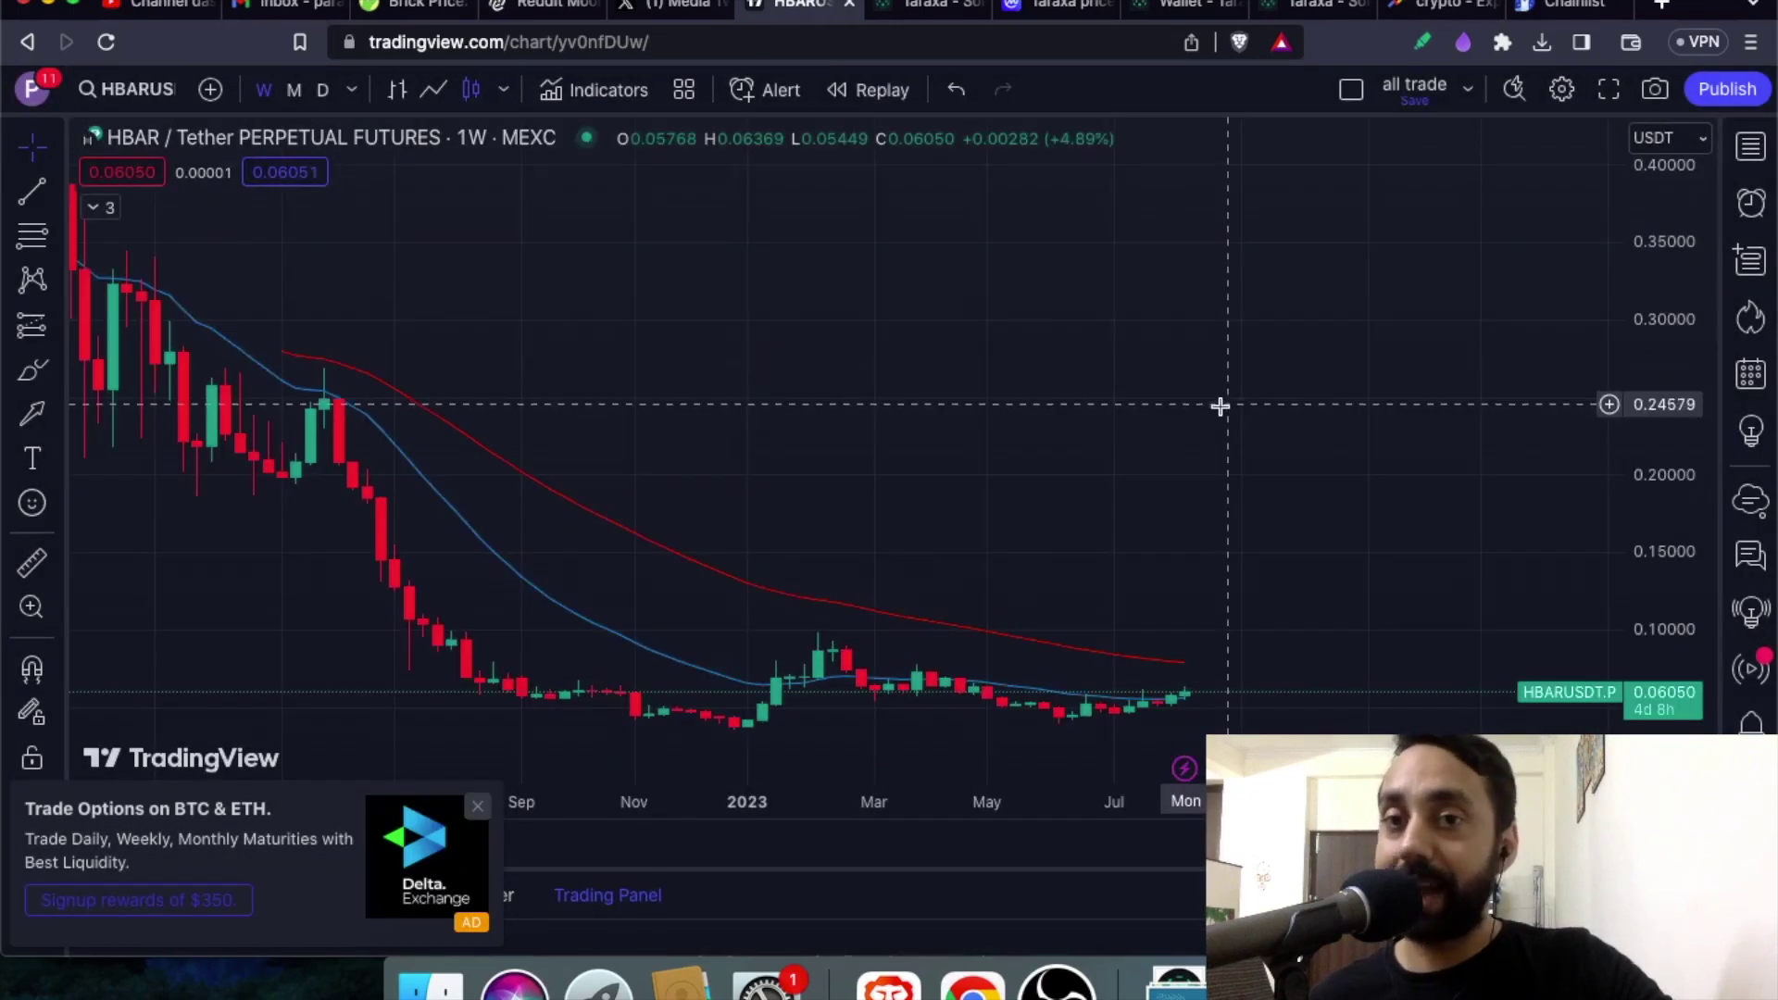
pyautogui.scroll(5, 1080, 457)
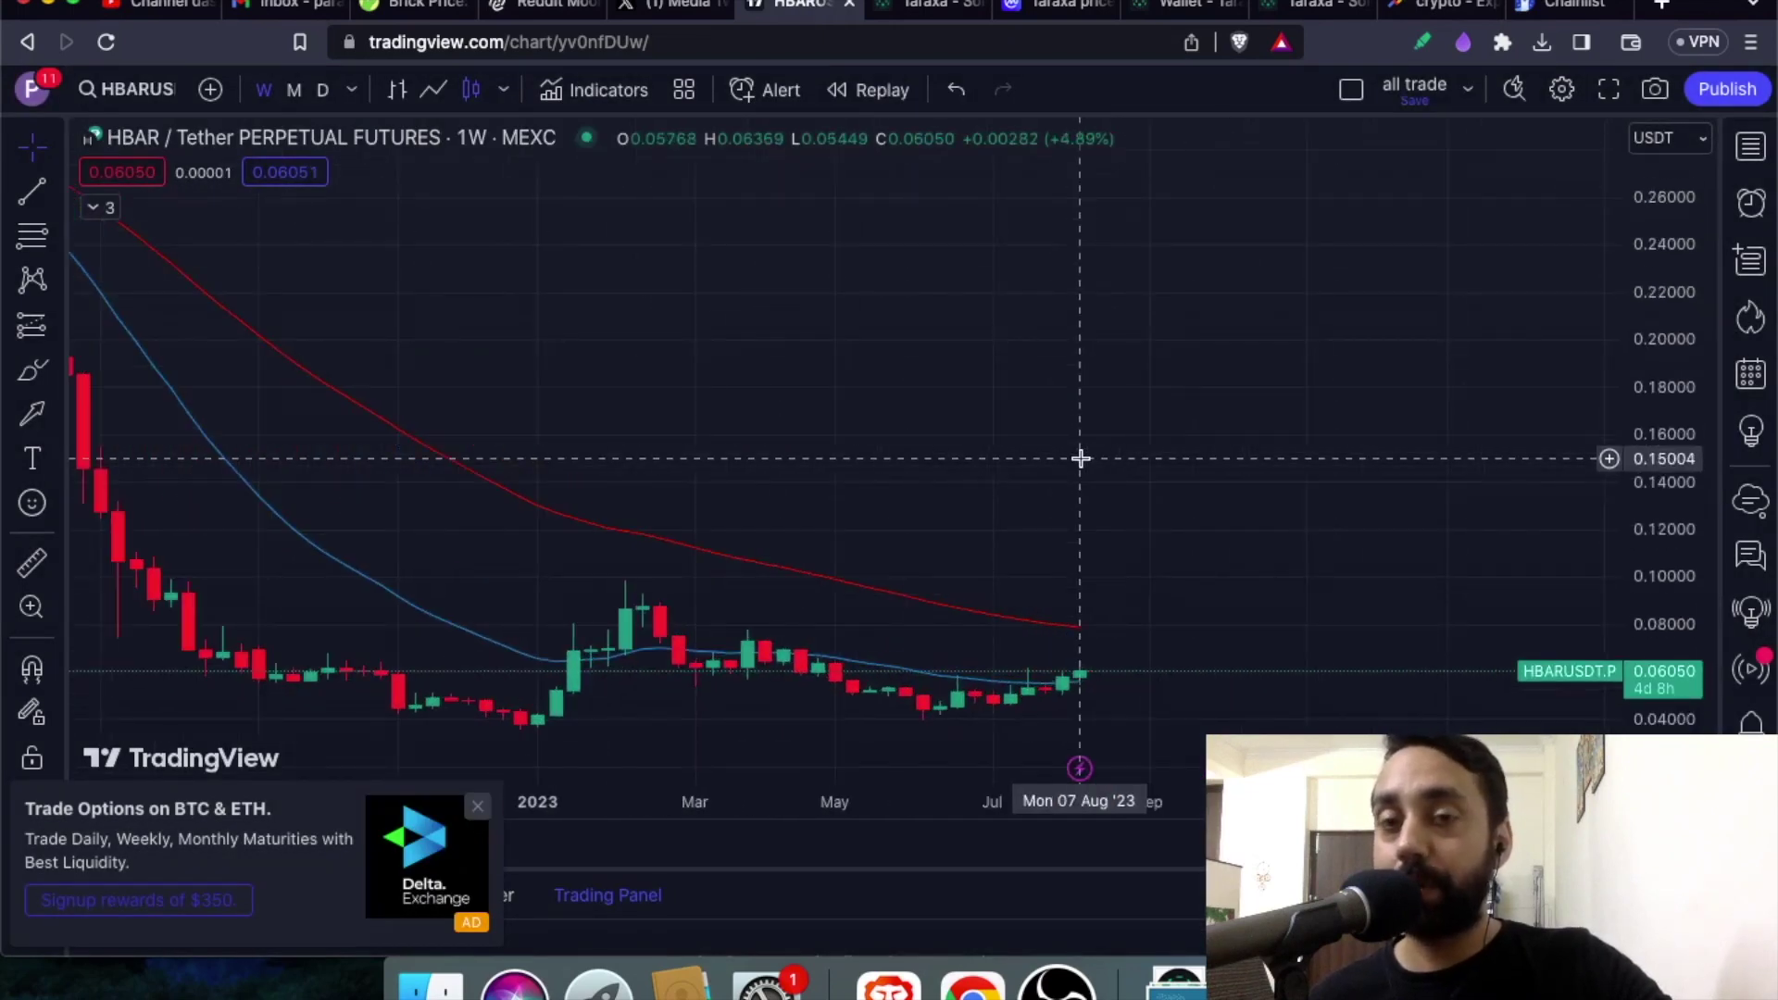